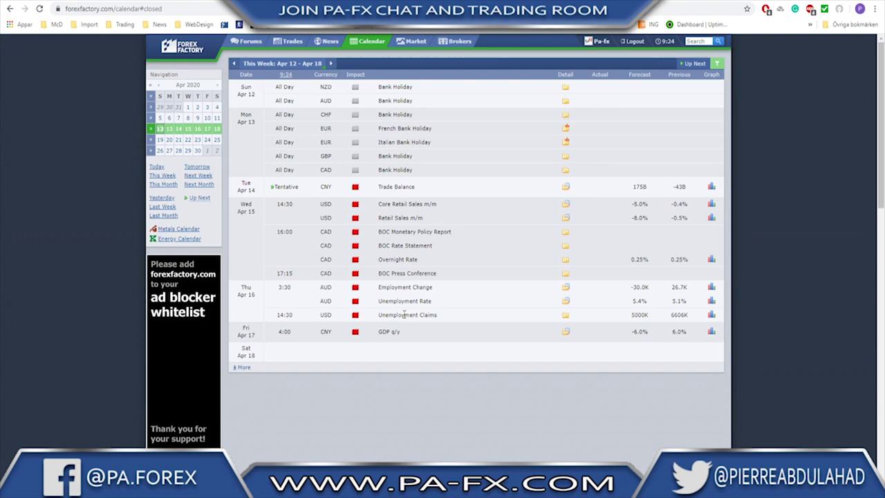
Highlight the forecast for Thursday's USD Unemployment Claims, view the event's details and history, and close them again
{"action": "left_click_drag", "start_coordinate": [654, 316], "coordinate": [631, 318]}
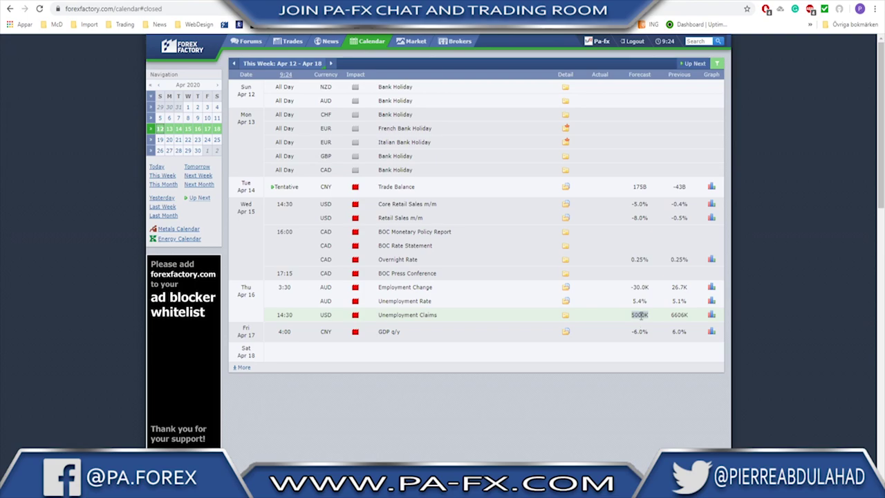
{"action": "left_click", "coordinate": [565, 316]}
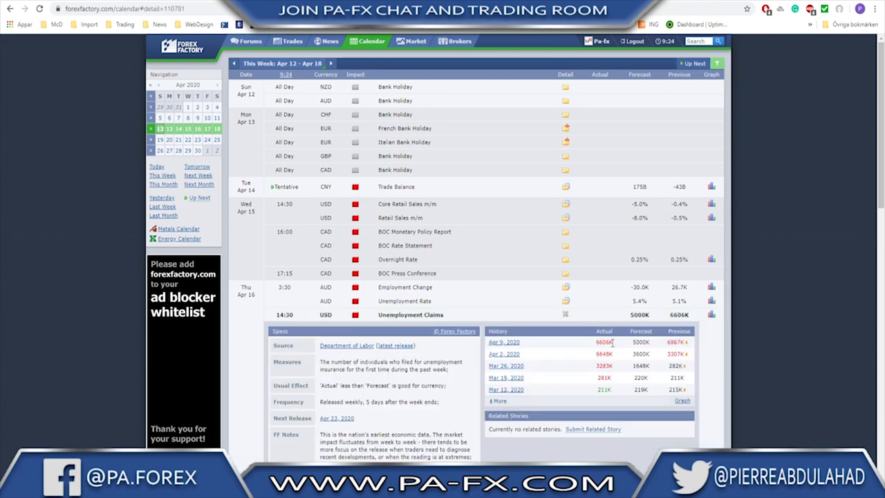
{"action": "left_click", "coordinate": [565, 315]}
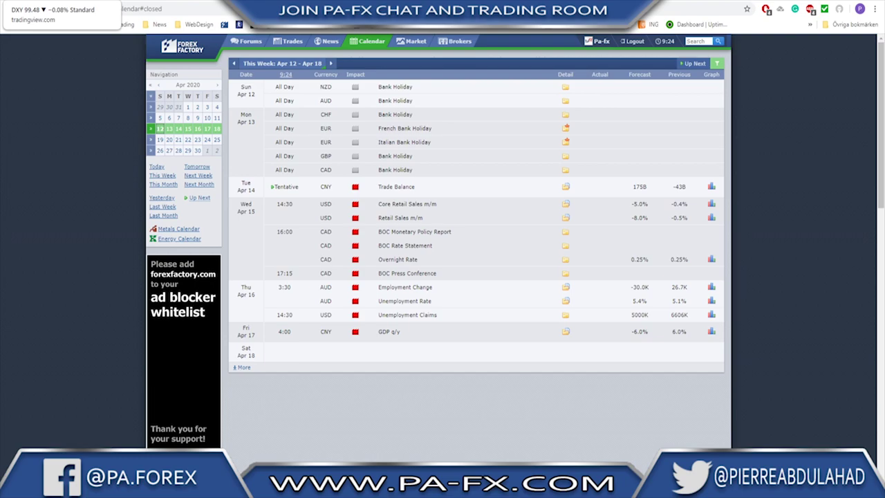
Switch to TradingView and bring the recent price swings of the DXY daily chart into view
{"action": "left_click", "coordinate": [61, 1]}
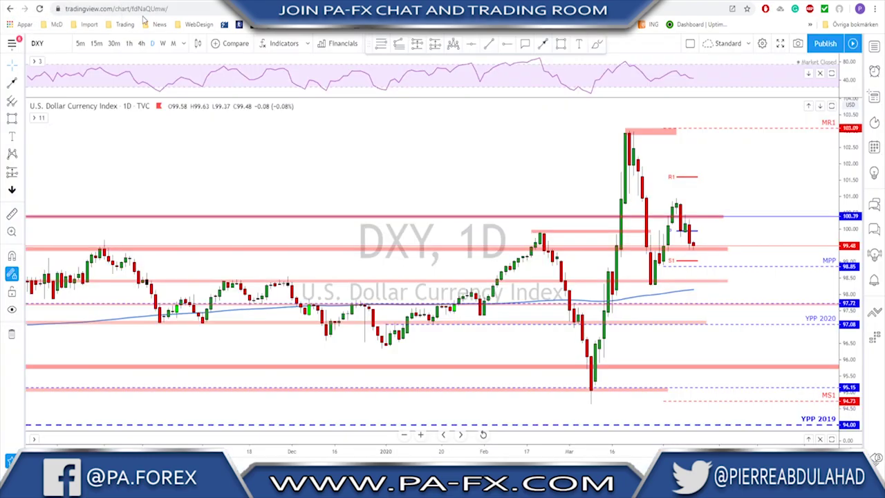
{"action": "scroll", "coordinate": [378, 147], "scroll_direction": "up", "scroll_amount": 1}
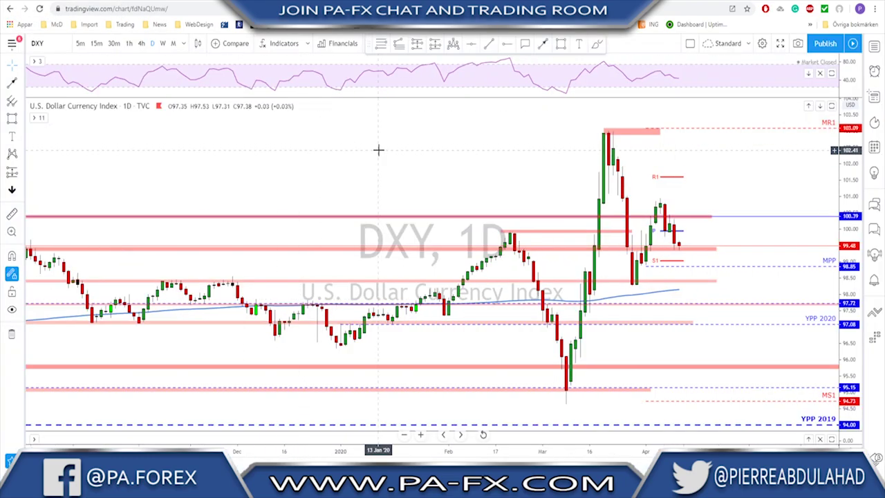
{"action": "scroll", "coordinate": [378, 137], "scroll_direction": "up", "scroll_amount": 1}
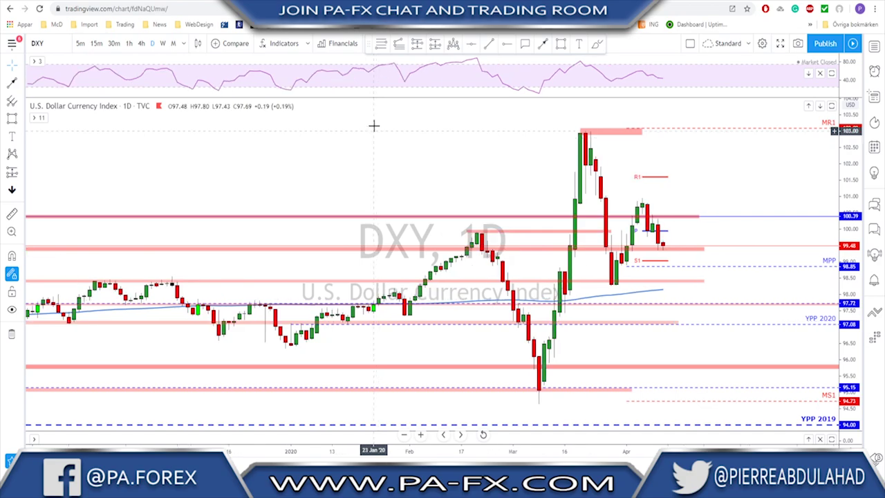
{"action": "scroll", "coordinate": [380, 112], "scroll_direction": "down", "scroll_amount": 1}
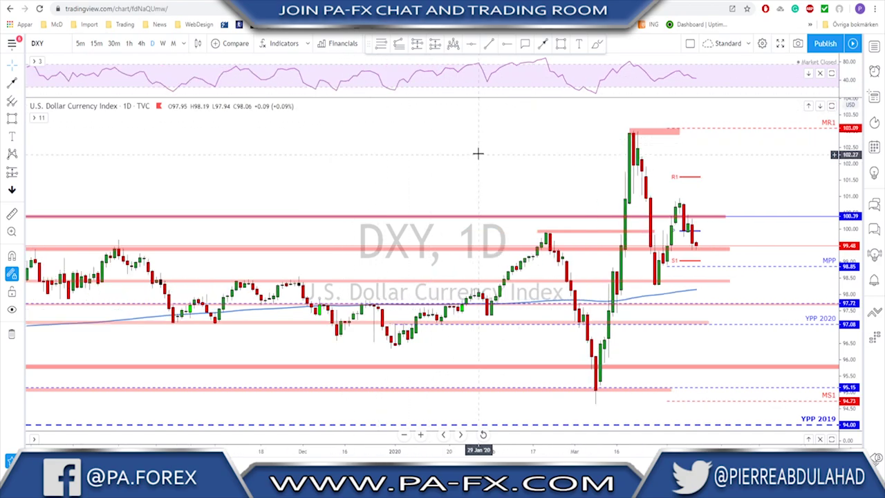
Trace the DXY swings from the March peak to the latest April candles with the brush, and undo the stroke
{"action": "left_click", "coordinate": [596, 46]}
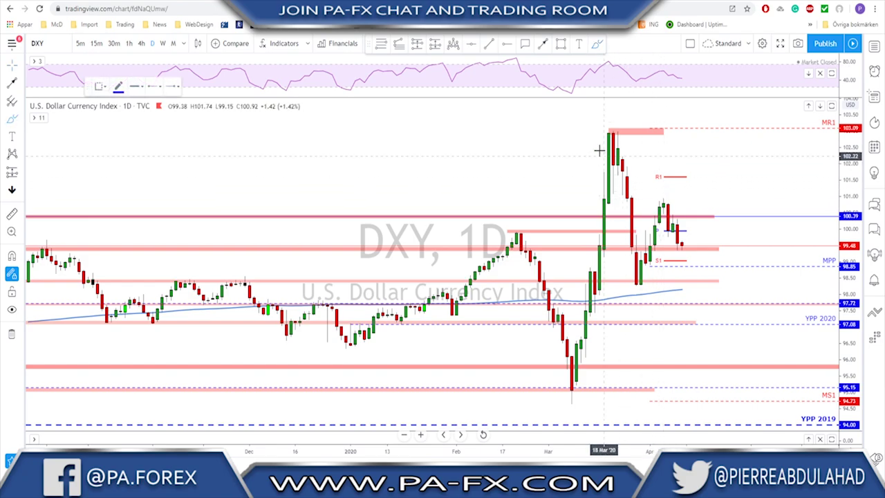
{"action": "mouse_move", "coordinate": [612, 133]}
{"action": "left_mouse_down"}
{"action": "mouse_move", "coordinate": [637, 283]}
{"action": "mouse_move", "coordinate": [663, 204]}
{"action": "mouse_move", "coordinate": [678, 248]}
{"action": "left_mouse_up"}
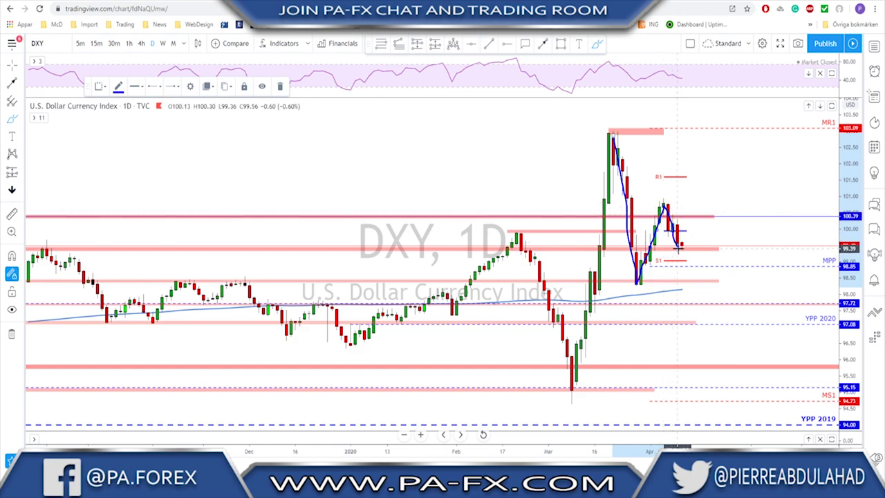
{"action": "key", "text": "ctrl+z"}
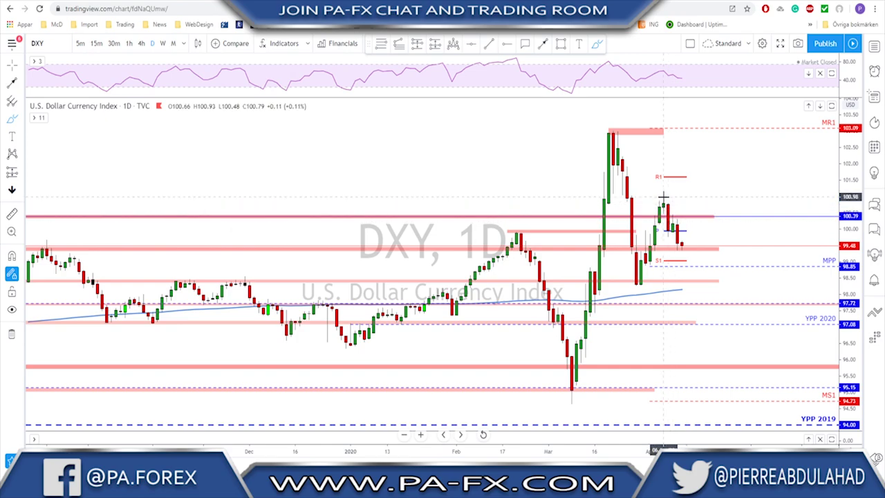
Brush an arc over the April peak and circle the two autumn 2019 highs at the resistance zone near 99.39
{"action": "mouse_move", "coordinate": [655, 207]}
{"action": "left_mouse_down"}
{"action": "mouse_move", "coordinate": [664, 191]}
{"action": "mouse_move", "coordinate": [672, 206]}
{"action": "left_mouse_up"}
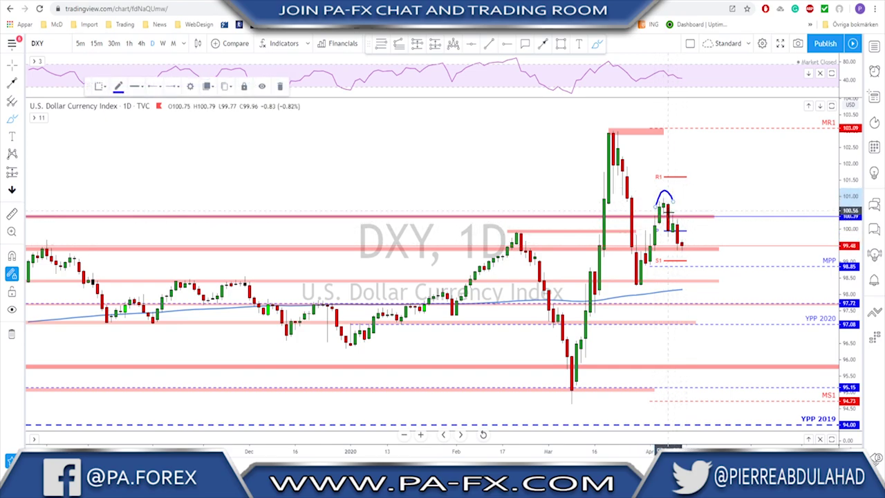
{"action": "scroll", "coordinate": [609, 239], "scroll_direction": "down", "scroll_amount": 3}
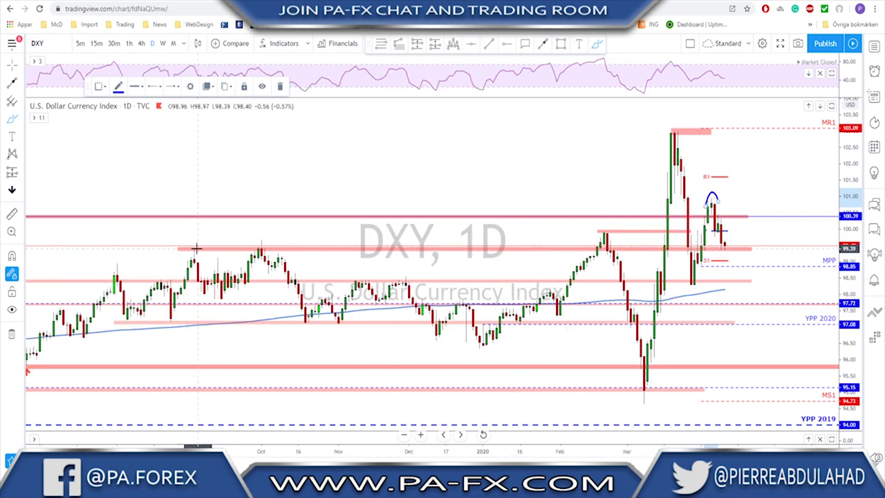
{"action": "left_click_drag", "start_coordinate": [195, 244], "coordinate": [196, 242]}
{"action": "left_click_drag", "start_coordinate": [264, 240], "coordinate": [266, 239]}
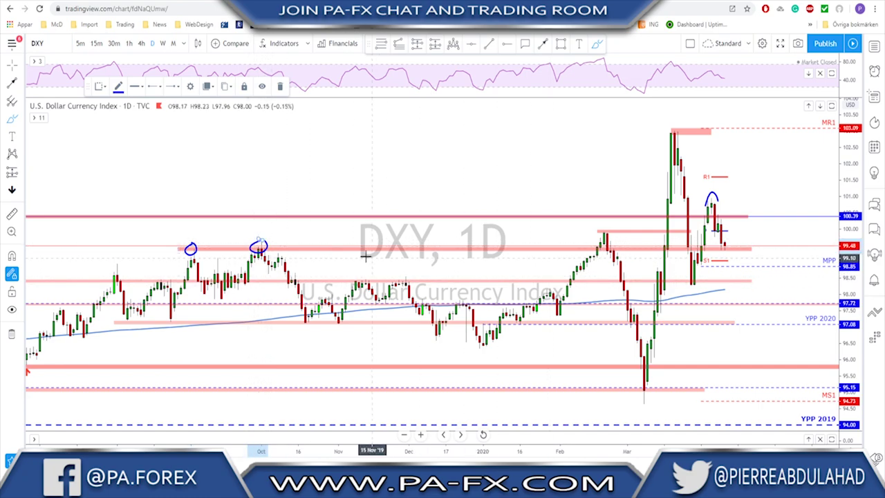
Remove the two circles, switch DXY to the 4-hour chart, and delete the arc over the April peak
{"action": "key", "text": "Delete"}
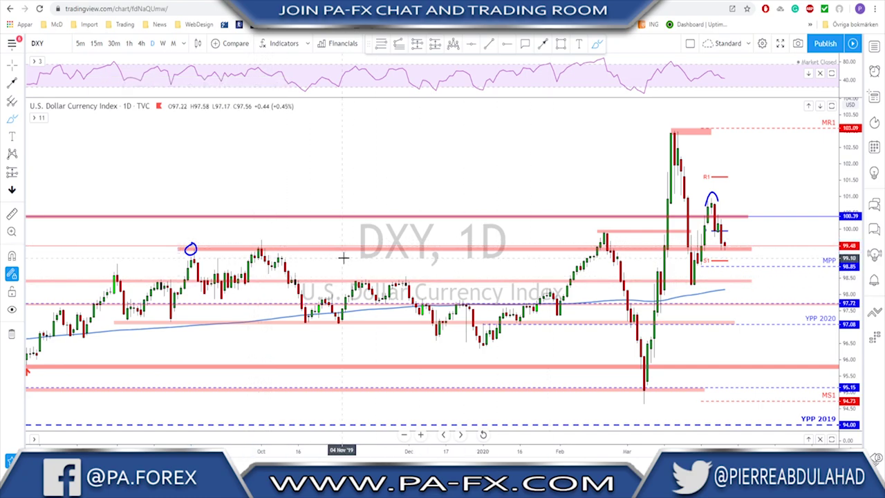
{"action": "key", "text": "ctrl+z"}
{"action": "left_click", "coordinate": [141, 43]}
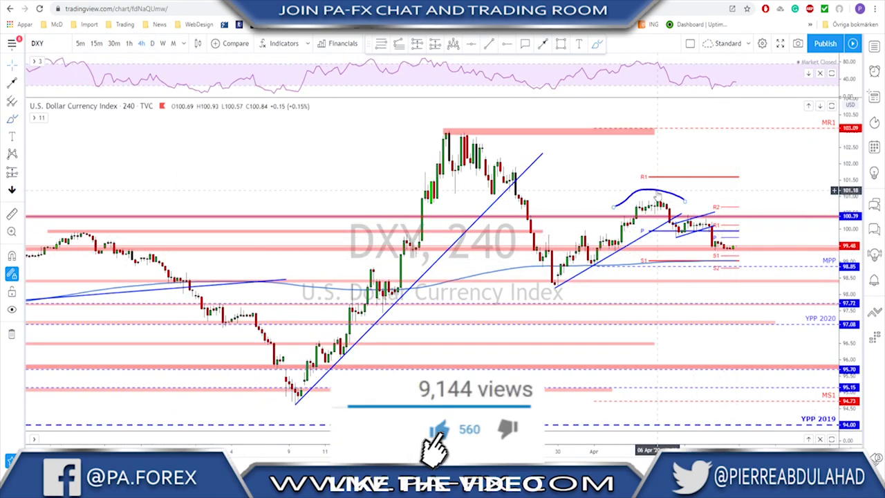
{"action": "left_click_drag", "start_coordinate": [657, 191], "coordinate": [668, 182]}
{"action": "key", "text": "Delete"}
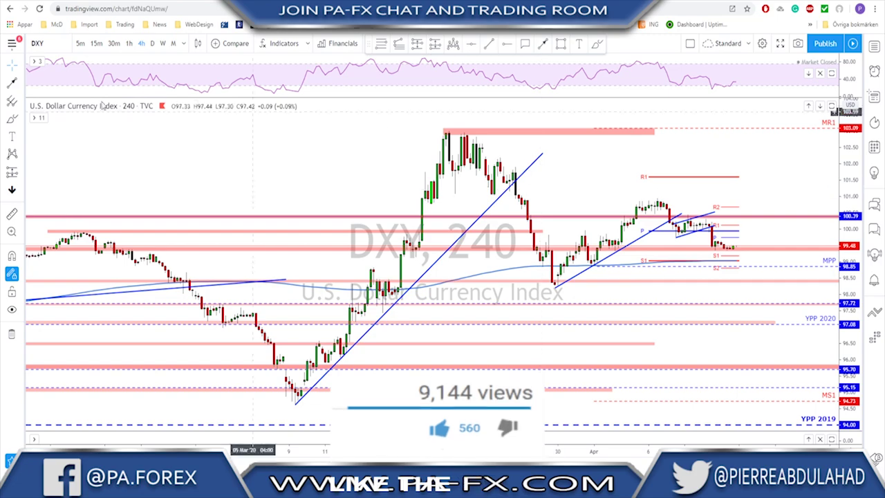
On the 1-hour chart, brush the April decline toward the 98.50 zone, underline the current support, and circle the projected target and late-March low
{"action": "left_click", "coordinate": [129, 42]}
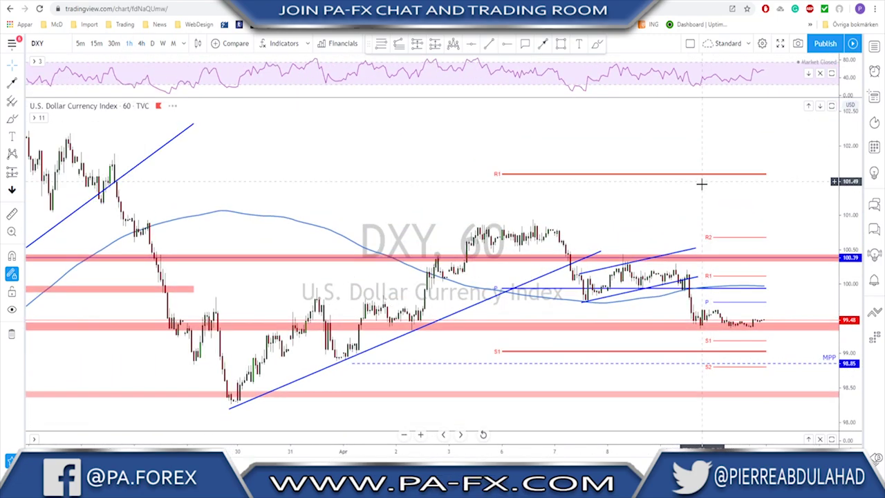
{"action": "left_click", "coordinate": [596, 44]}
{"action": "mouse_move", "coordinate": [585, 258]}
{"action": "left_mouse_down"}
{"action": "mouse_move", "coordinate": [626, 297]}
{"action": "mouse_move", "coordinate": [698, 299]}
{"action": "mouse_move", "coordinate": [722, 335]}
{"action": "mouse_move", "coordinate": [755, 322]}
{"action": "mouse_move", "coordinate": [786, 385]}
{"action": "left_mouse_up"}
{"action": "left_click_drag", "start_coordinate": [745, 338], "coordinate": [781, 337]}
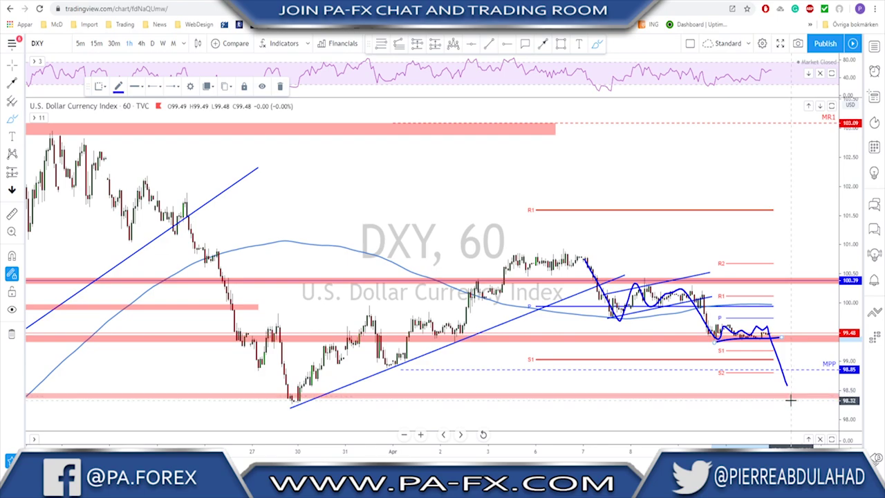
{"action": "left_click_drag", "start_coordinate": [790, 394], "coordinate": [787, 392]}
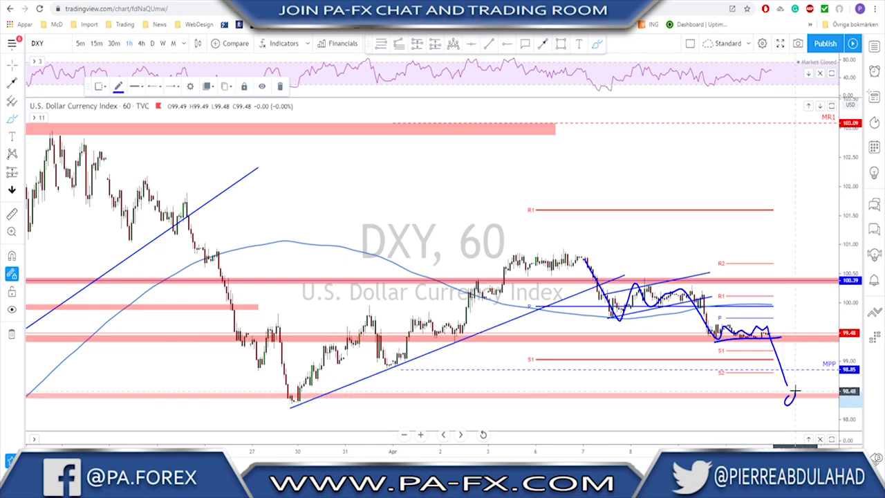
{"action": "left_click_drag", "start_coordinate": [275, 394], "coordinate": [278, 396]}
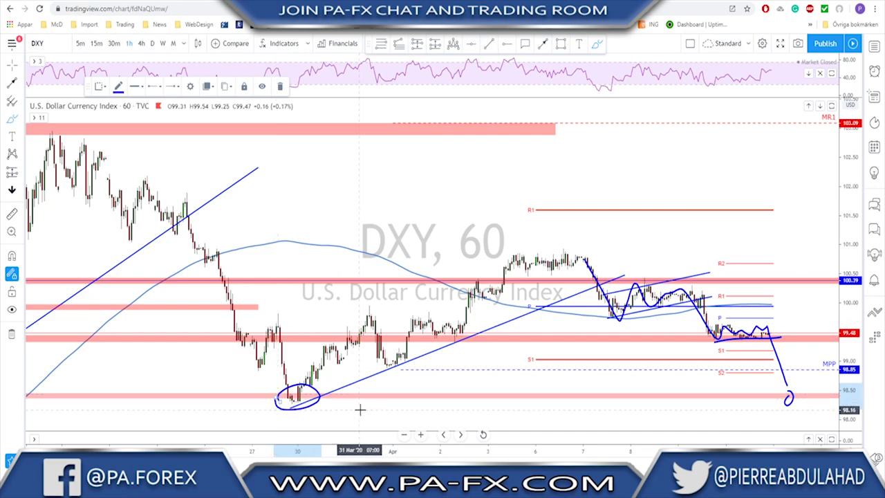
Undo all the brush marks on the DXY 1-hour chart
{"action": "key", "text": "ctrl+z"}
{"action": "key", "text": "ctrl+z"}
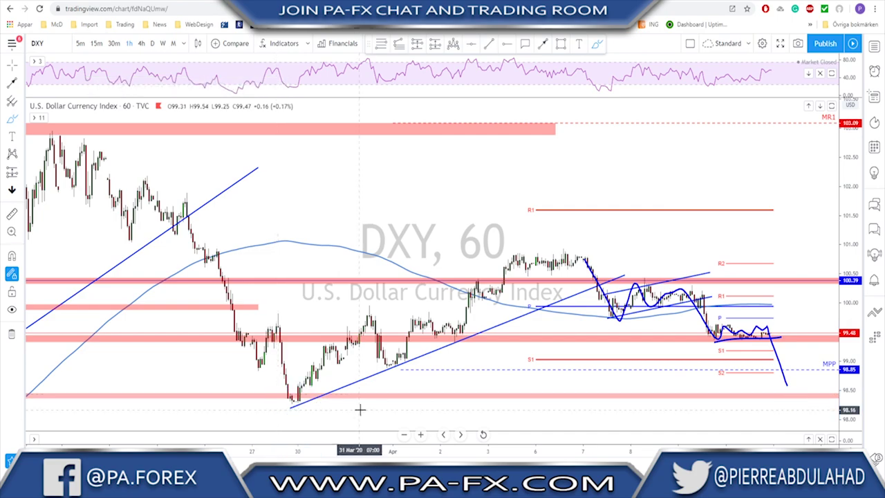
{"action": "key", "text": "ctrl+z"}
{"action": "key", "text": "ctrl+z"}
{"action": "key", "text": "ctrl+z"}
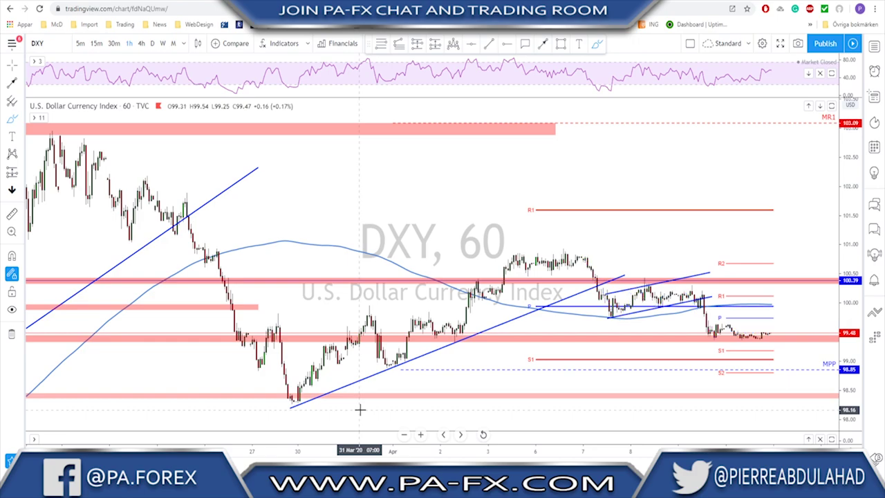
On the 4-hour chart, circle the late-March low and brush the swings from the March peak down to about 97.08
{"action": "left_click", "coordinate": [141, 43]}
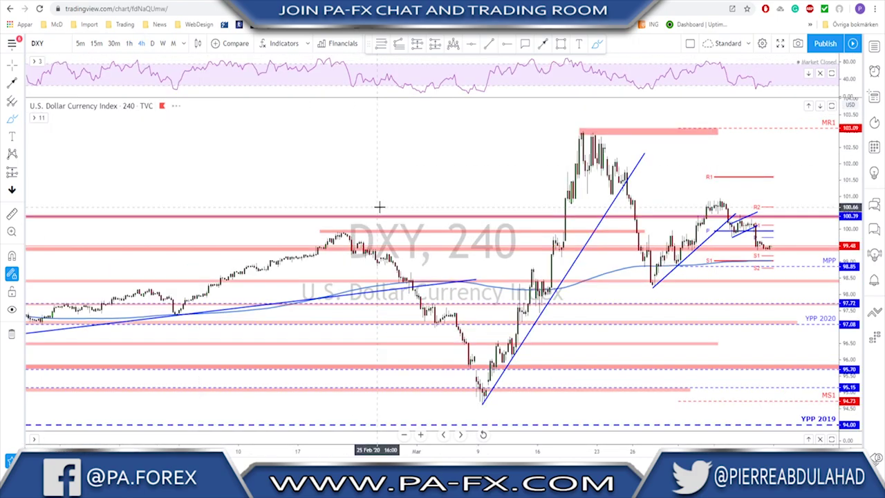
{"action": "scroll", "coordinate": [667, 273], "scroll_direction": "up", "scroll_amount": 1}
{"action": "mouse_move", "coordinate": [638, 277]}
{"action": "left_mouse_down"}
{"action": "mouse_move", "coordinate": [642, 294]}
{"action": "mouse_move", "coordinate": [635, 277]}
{"action": "left_mouse_up"}
{"action": "mouse_move", "coordinate": [566, 135]}
{"action": "left_mouse_down"}
{"action": "mouse_move", "coordinate": [634, 278]}
{"action": "mouse_move", "coordinate": [709, 202]}
{"action": "mouse_move", "coordinate": [778, 324]}
{"action": "left_mouse_up"}
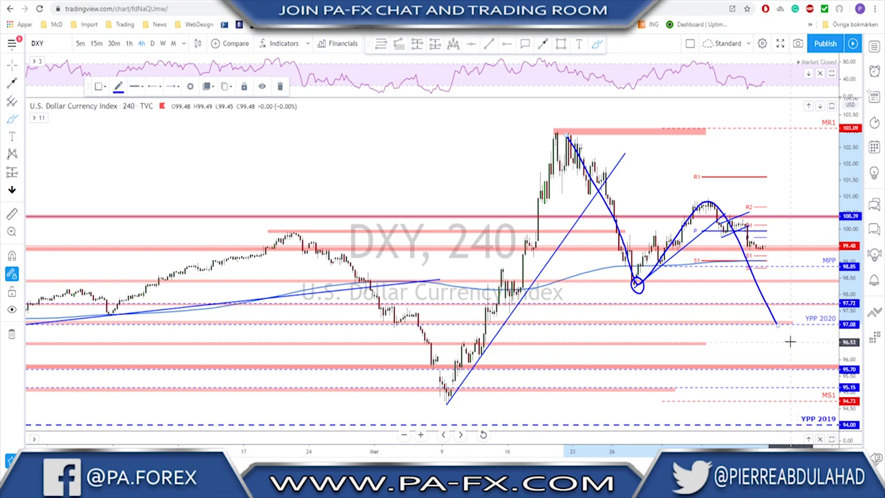
Circle the YPP 2020 level at the end of the projected downward path
{"action": "scroll", "coordinate": [794, 340], "scroll_direction": "down", "scroll_amount": 3}
{"action": "scroll", "coordinate": [793, 335], "scroll_direction": "down", "scroll_amount": 2}
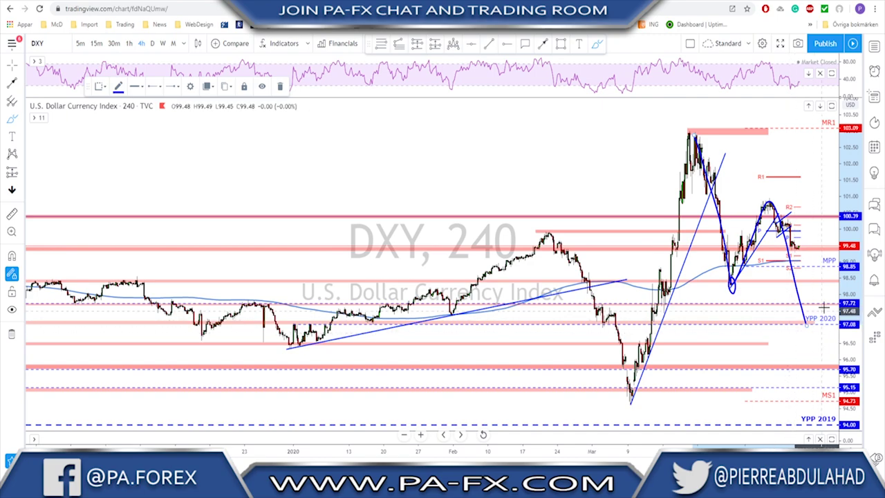
{"action": "left_click_drag", "start_coordinate": [804, 310], "coordinate": [827, 303]}
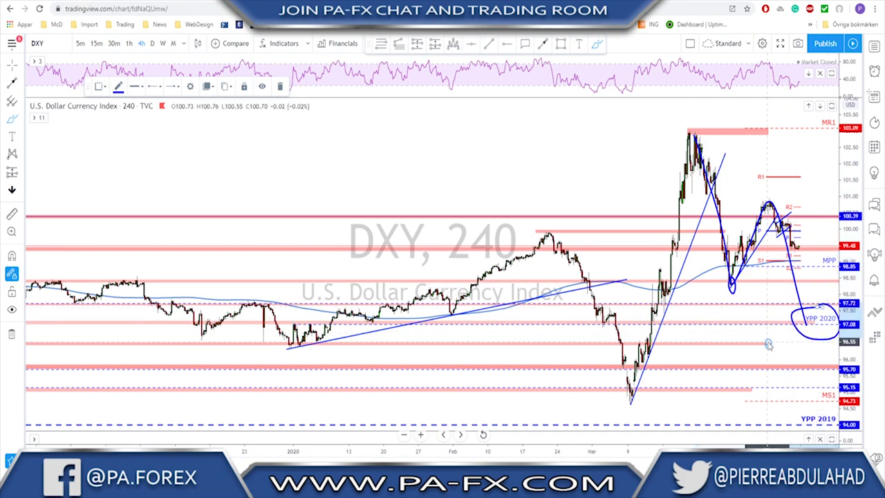
Remove the brush marks from the DXY chart and set its interval to 60 minutes
{"action": "key", "text": "Delete"}
{"action": "scroll", "coordinate": [689, 360], "scroll_direction": "up", "scroll_amount": 1}
{"action": "key", "text": "ctrl+z"}
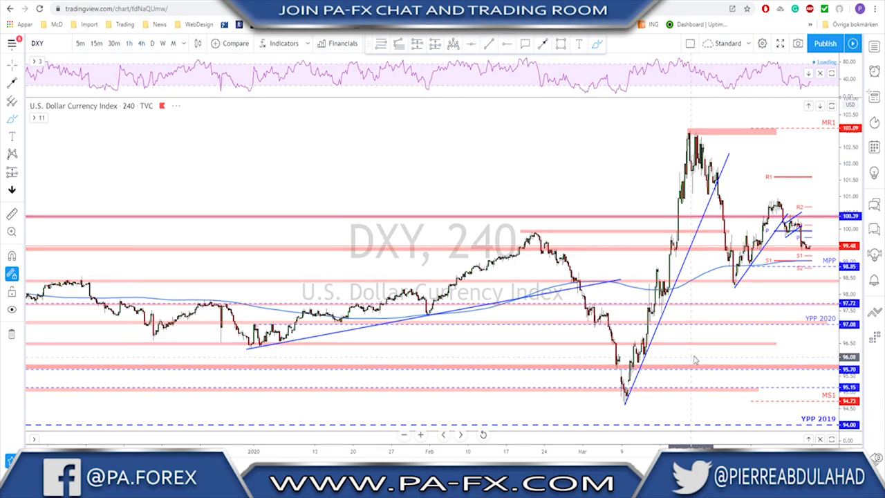
{"action": "type", "text": "60"}
{"action": "key", "text": "Return"}
{"action": "scroll", "coordinate": [693, 355], "scroll_direction": "up", "scroll_amount": 2}
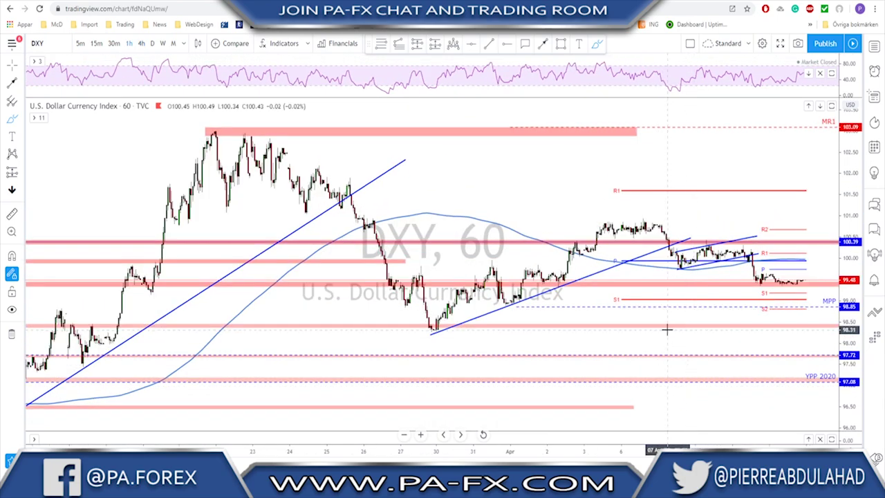
Load the USOIL chart and set it to the 4-hour interval with the recent ranges in view
{"action": "key", "text": "Down"}
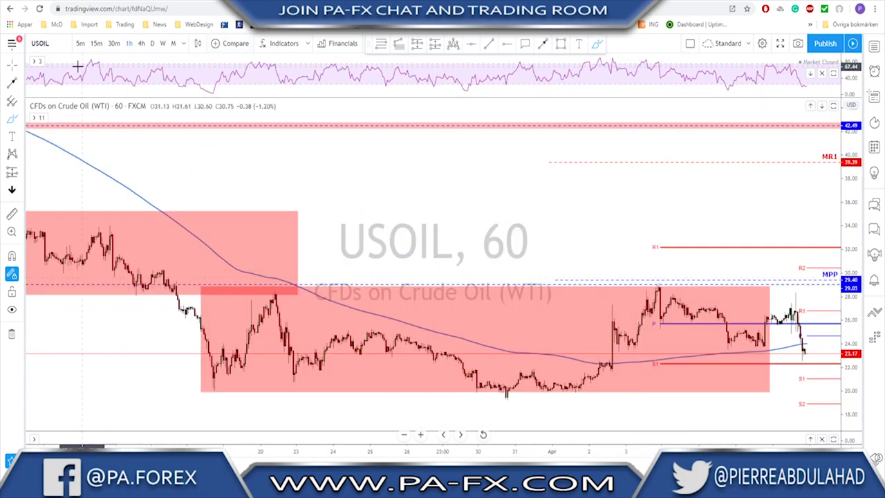
{"action": "left_click", "coordinate": [141, 43]}
{"action": "scroll", "coordinate": [630, 300], "scroll_direction": "up", "scroll_amount": 1}
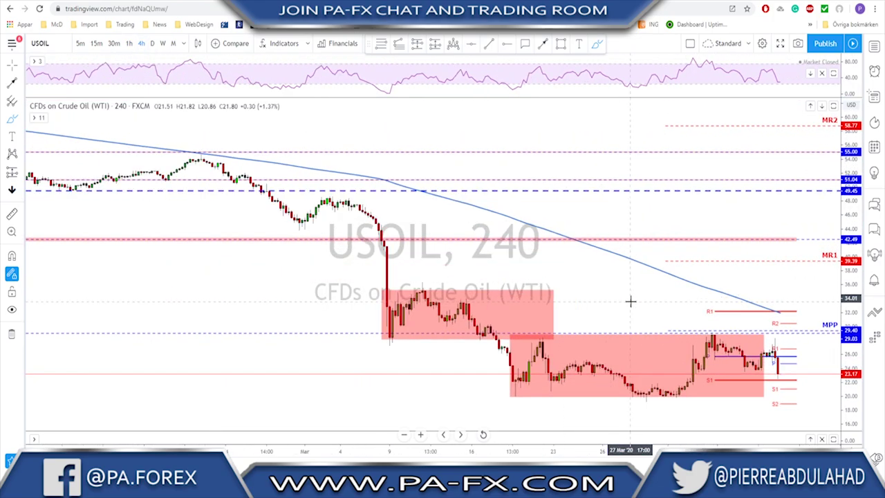
{"action": "scroll", "coordinate": [631, 301], "scroll_direction": "up", "scroll_amount": 1}
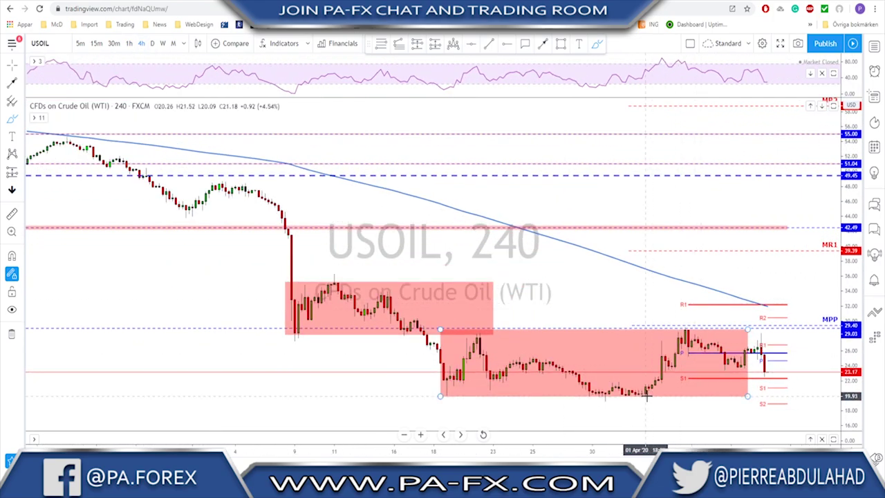
Mark the early-April high at the upper edge of the USOIL range with the brush, and undo the mark
{"action": "mouse_move", "coordinate": [685, 325]}
{"action": "left_mouse_down"}
{"action": "mouse_move", "coordinate": [694, 332]}
{"action": "mouse_move", "coordinate": [685, 324]}
{"action": "left_mouse_up"}
{"action": "left_click", "coordinate": [685, 328]}
{"action": "key", "text": "ctrl+z"}
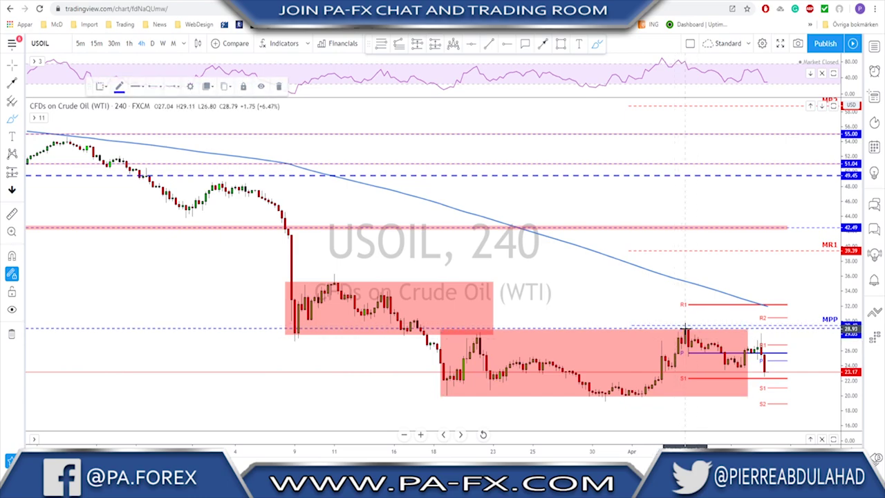
On the USOIL 1-hour chart, circle the range's two highs and its late-March low, and brush a support line near 24.00
{"action": "left_click", "coordinate": [129, 43]}
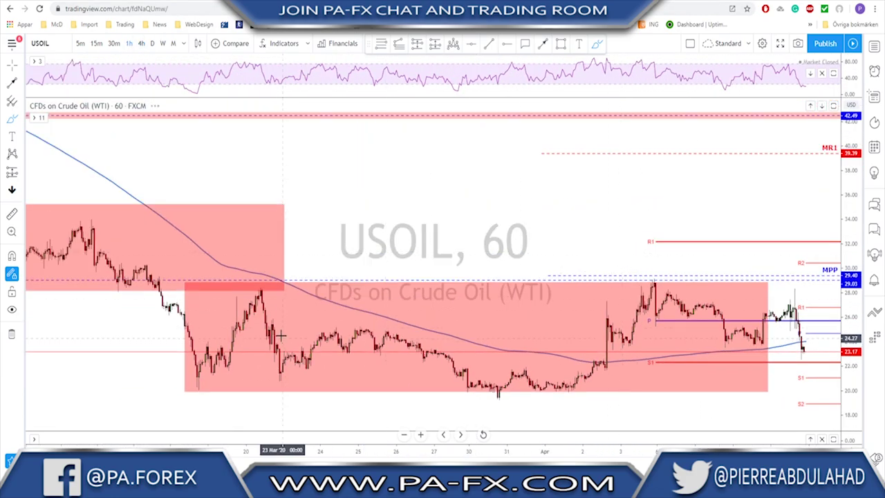
{"action": "scroll", "coordinate": [173, 269], "scroll_direction": "up", "scroll_amount": 2}
{"action": "mouse_move", "coordinate": [197, 261]}
{"action": "left_mouse_down"}
{"action": "mouse_move", "coordinate": [207, 282]}
{"action": "mouse_move", "coordinate": [196, 261]}
{"action": "left_mouse_up"}
{"action": "mouse_move", "coordinate": [466, 390]}
{"action": "left_mouse_down"}
{"action": "mouse_move", "coordinate": [488, 405]}
{"action": "mouse_move", "coordinate": [462, 388]}
{"action": "left_mouse_up"}
{"action": "left_click_drag", "start_coordinate": [646, 250], "coordinate": [642, 246]}
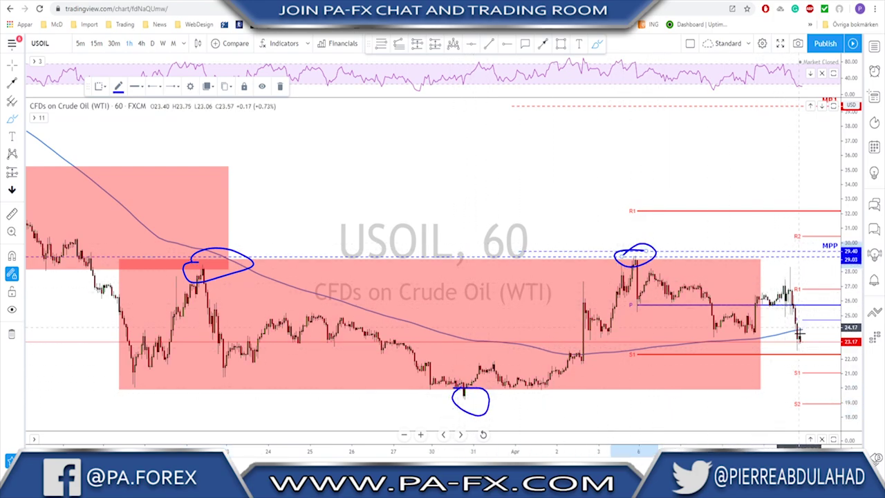
{"action": "left_click_drag", "start_coordinate": [698, 335], "coordinate": [828, 332]}
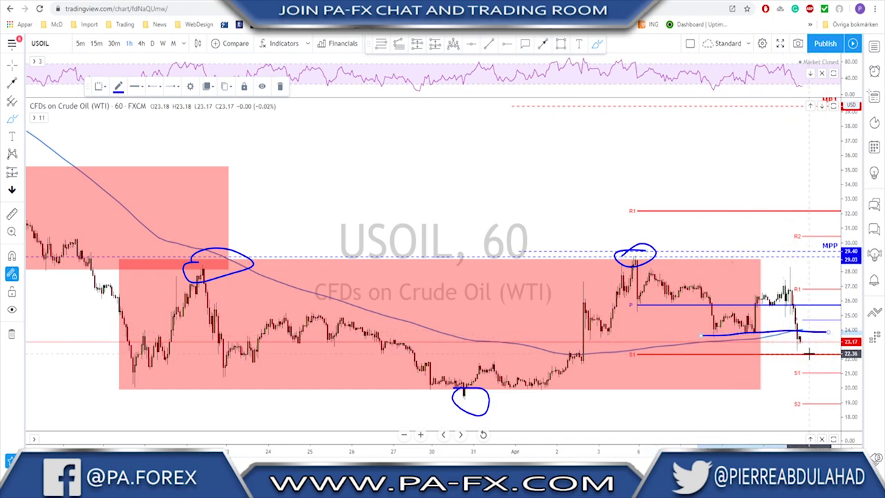
Brush a projected USOIL path rebounding to just above 24.00 and falling toward 19.50, and undo all brush marks on the chart
{"action": "mouse_move", "coordinate": [798, 339]}
{"action": "left_mouse_down"}
{"action": "mouse_move", "coordinate": [823, 319]}
{"action": "mouse_move", "coordinate": [833, 396]}
{"action": "left_mouse_up"}
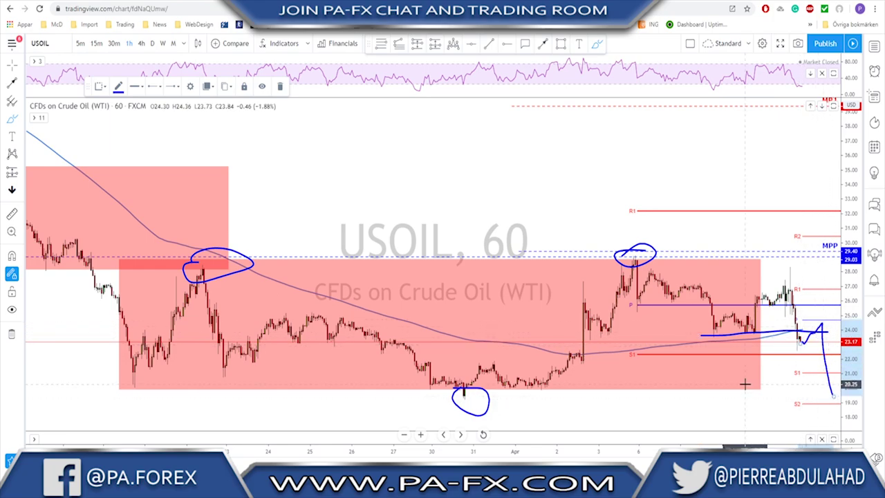
{"action": "key", "text": "ctrl+z"}
{"action": "key", "text": "ctrl+z"}
{"action": "key", "text": "ctrl+z"}
{"action": "key", "text": "ctrl+z"}
{"action": "key", "text": "ctrl+z"}
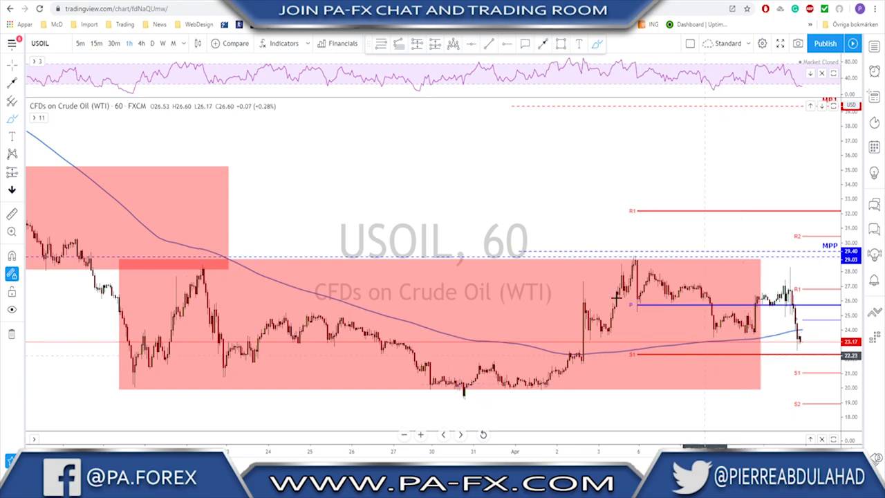
On the USOIL daily chart, brush a short line across the latest candles near 23.55, and undo it
{"action": "left_click", "coordinate": [152, 43]}
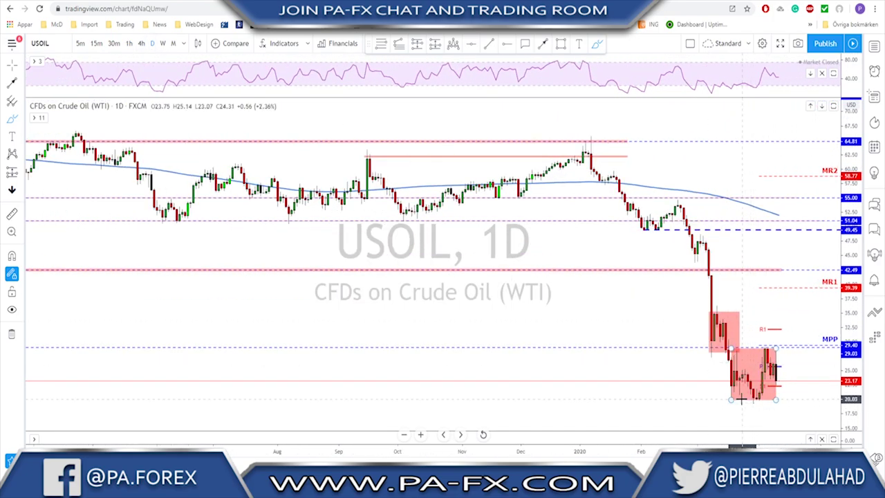
{"action": "scroll", "coordinate": [774, 367], "scroll_direction": "up", "scroll_amount": 5}
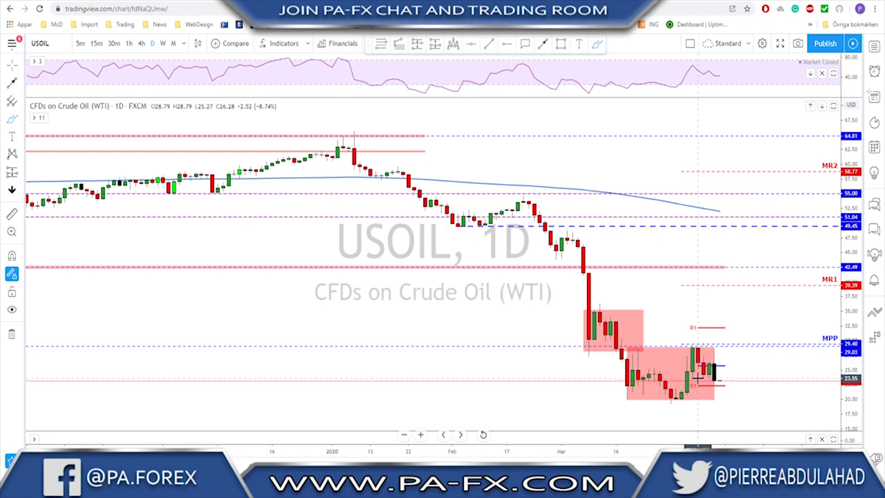
{"action": "left_click_drag", "start_coordinate": [698, 377], "coordinate": [727, 377]}
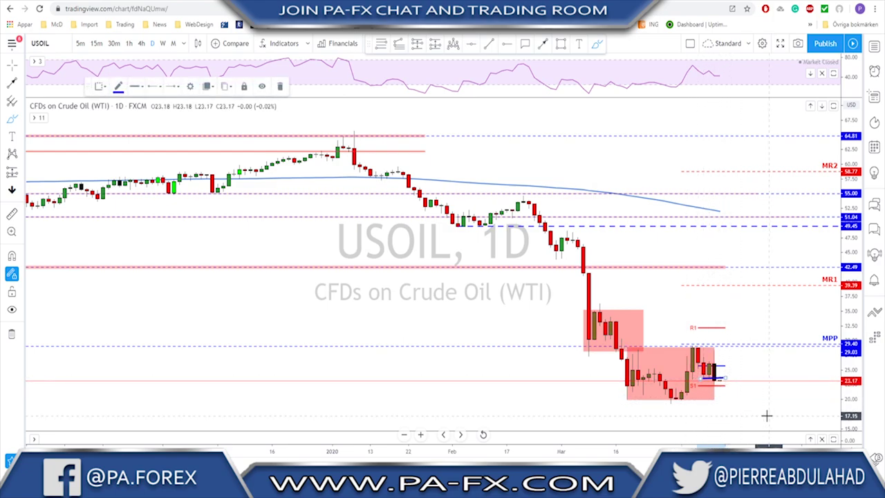
{"action": "key", "text": "ctrl+z"}
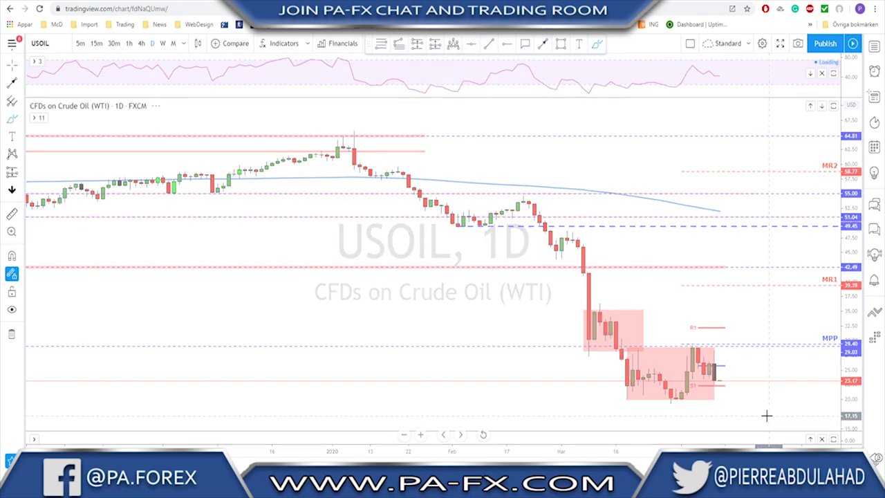
Load the GOLD chart, set it to the weekly interval, and circle the March high at the 1702.34 resistance
{"action": "key", "text": "Down"}
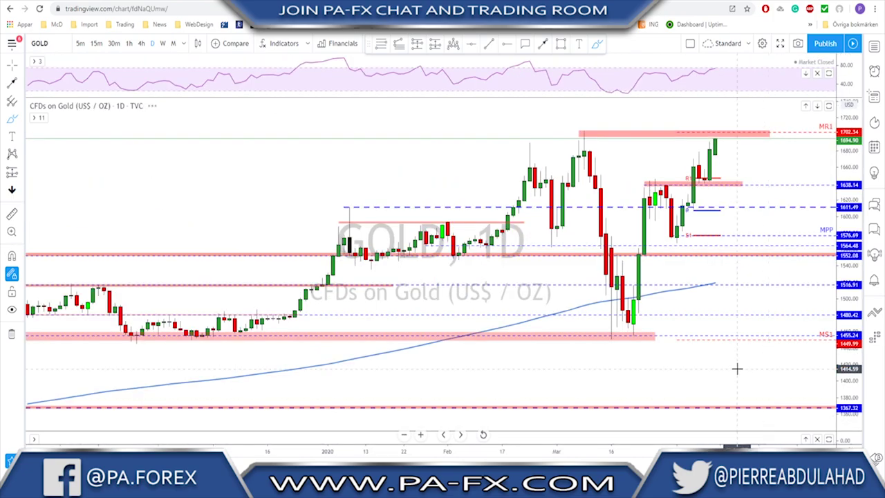
{"action": "left_click", "coordinate": [164, 44]}
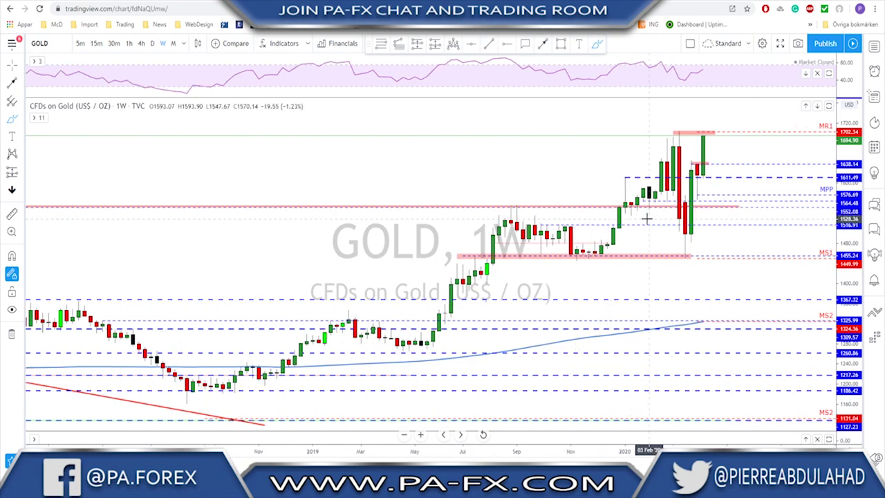
{"action": "mouse_move", "coordinate": [665, 129]}
{"action": "left_mouse_down"}
{"action": "mouse_move", "coordinate": [654, 145]}
{"action": "mouse_move", "coordinate": [664, 127]}
{"action": "left_mouse_up"}
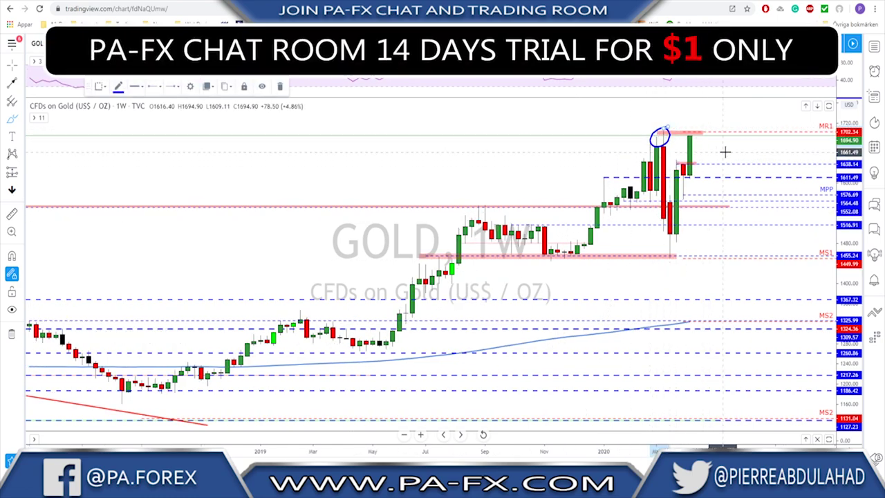
Circle the late-2012 high at the 1777.00 level on the GOLD weekly chart, and remove the brush circles
{"action": "scroll", "coordinate": [725, 165], "scroll_direction": "down", "scroll_amount": 4}
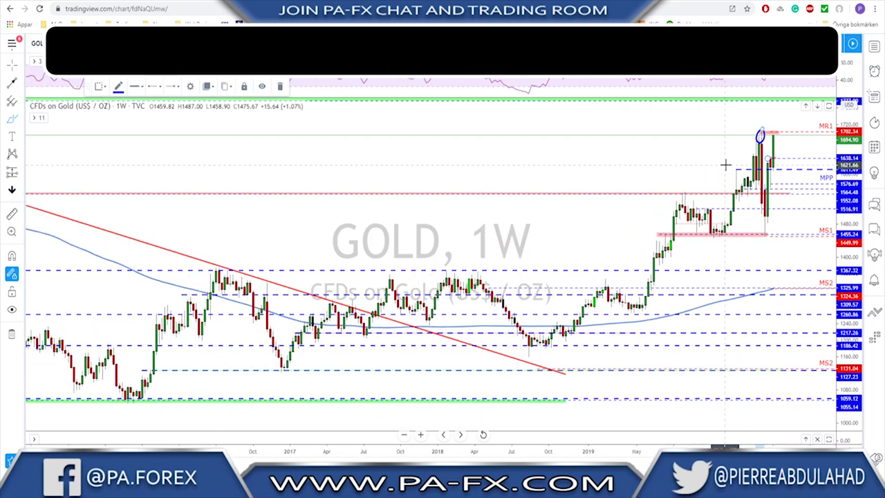
{"action": "scroll", "coordinate": [725, 164], "scroll_direction": "down", "scroll_amount": 5}
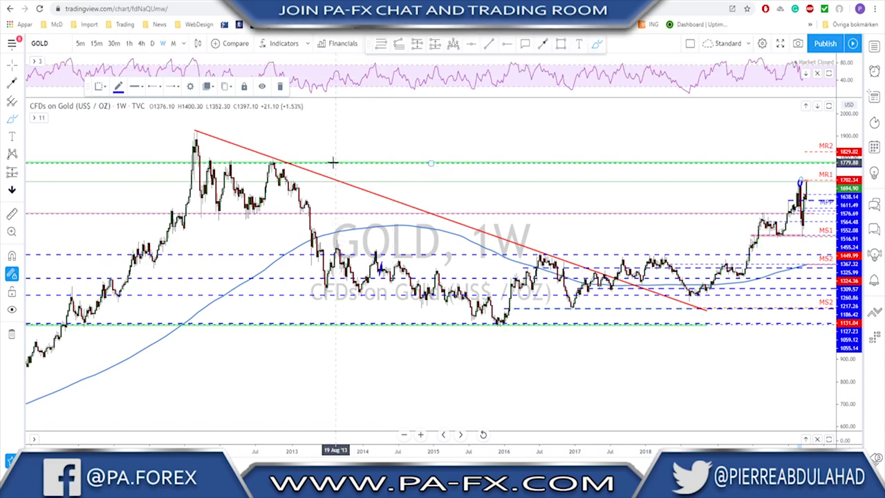
{"action": "mouse_move", "coordinate": [276, 155]}
{"action": "left_mouse_down"}
{"action": "mouse_move", "coordinate": [272, 167]}
{"action": "mouse_move", "coordinate": [276, 157]}
{"action": "left_mouse_up"}
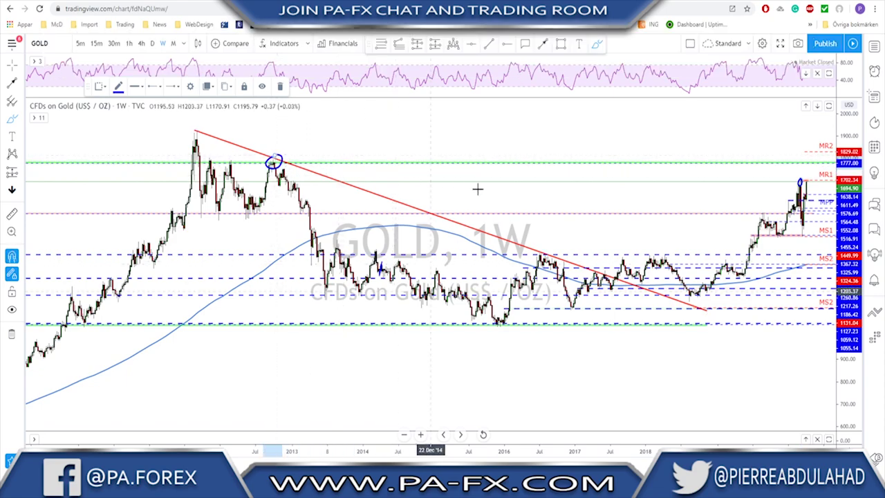
{"action": "key", "text": "Delete"}
{"action": "scroll", "coordinate": [605, 229], "scroll_direction": "up", "scroll_amount": 6}
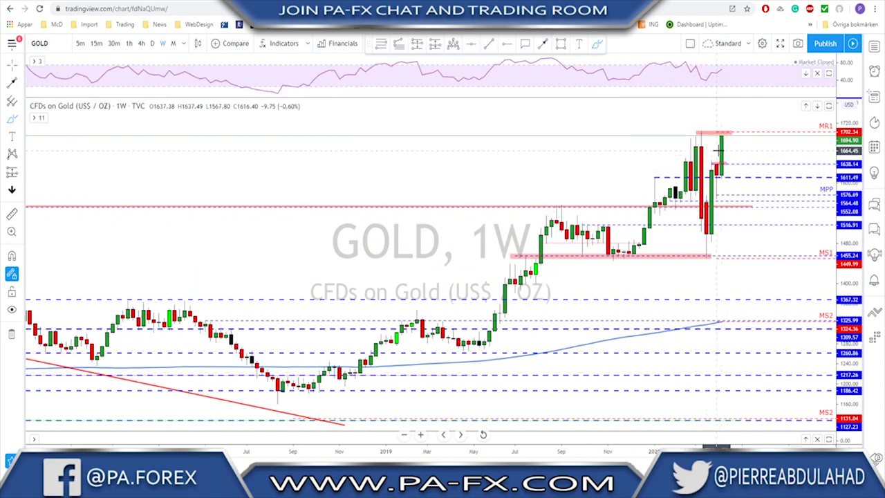
Circle the recent weekly candle tops around the 1638.14 level on GOLD, and delete the circle
{"action": "scroll", "coordinate": [711, 164], "scroll_direction": "up", "scroll_amount": 1}
{"action": "mouse_move", "coordinate": [702, 159]}
{"action": "left_mouse_down"}
{"action": "mouse_move", "coordinate": [699, 168]}
{"action": "mouse_move", "coordinate": [701, 157]}
{"action": "left_mouse_up"}
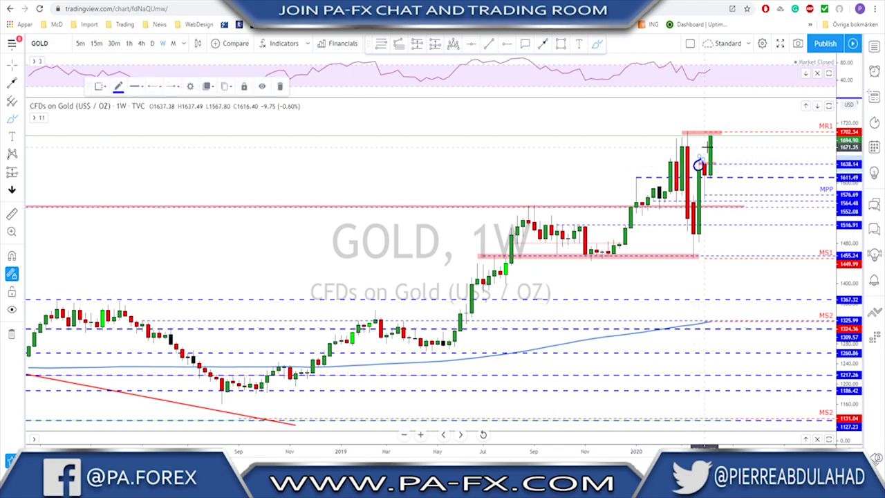
{"action": "key", "text": "Delete"}
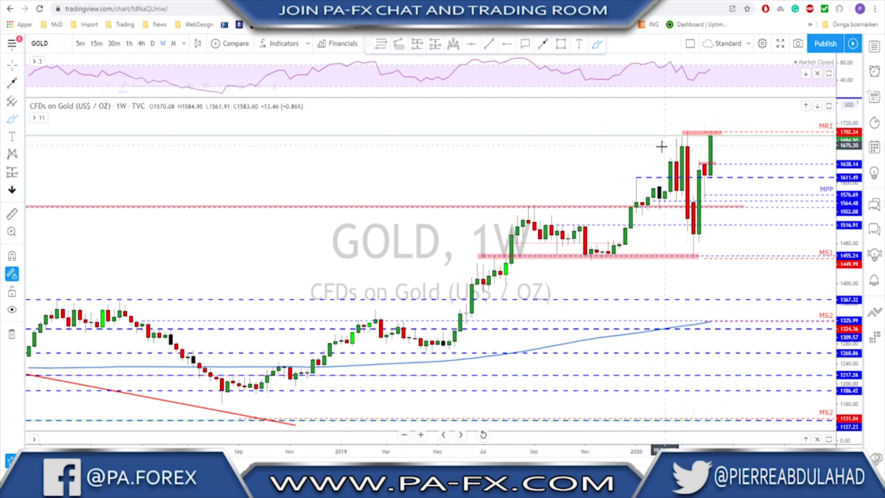
Set GOLD to the daily interval, brush a mark at the March high near the 1702.34 resistance, and undo it
{"action": "left_click", "coordinate": [152, 43]}
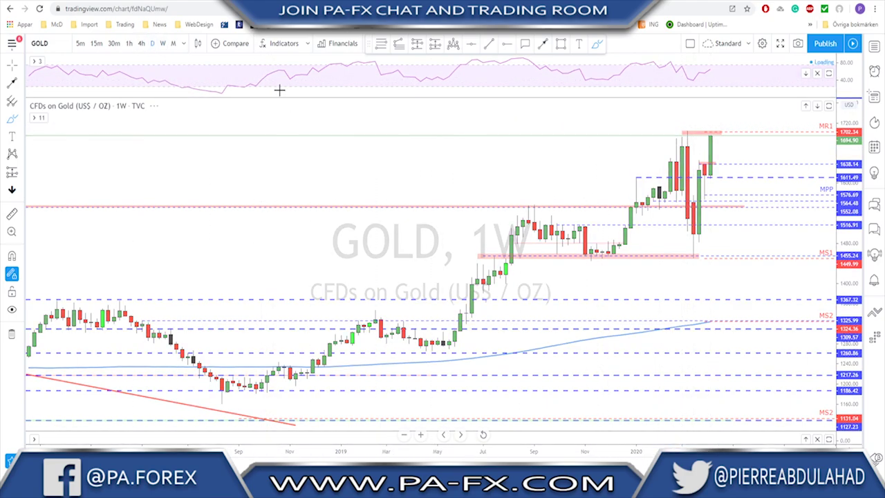
{"action": "mouse_move", "coordinate": [558, 130]}
{"action": "left_mouse_down"}
{"action": "mouse_move", "coordinate": [538, 137]}
{"action": "mouse_move", "coordinate": [547, 123]}
{"action": "left_mouse_up"}
{"action": "key", "text": "ctrl+z"}
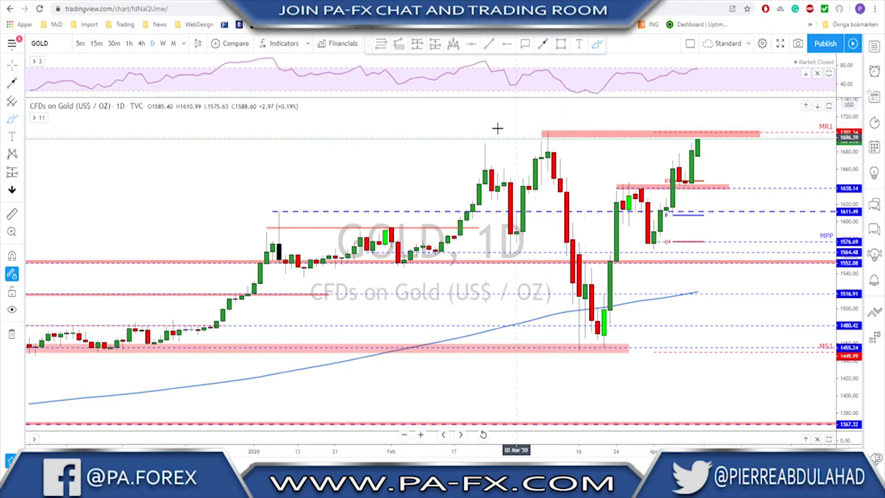
On the GOLD 4-hour chart, circle the mid-March drop and recovery around the long-position boxes, and delete the circle
{"action": "left_click", "coordinate": [141, 44]}
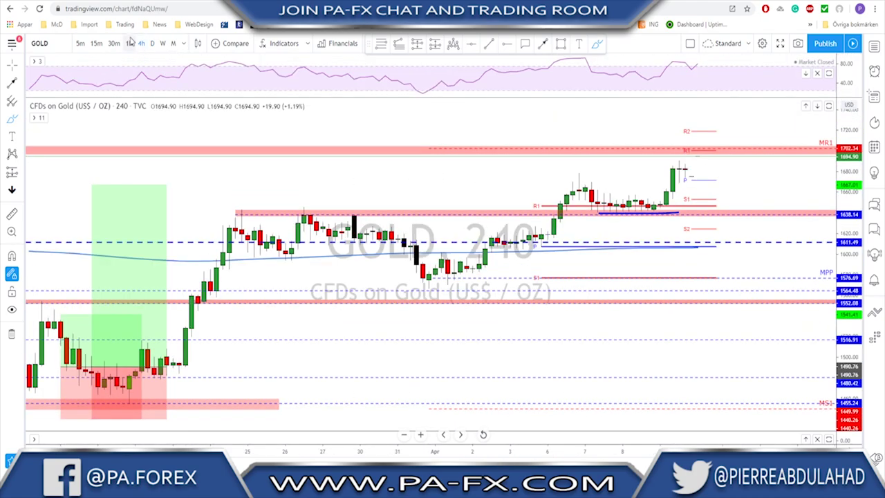
{"action": "scroll", "coordinate": [586, 224], "scroll_direction": "down", "scroll_amount": 5}
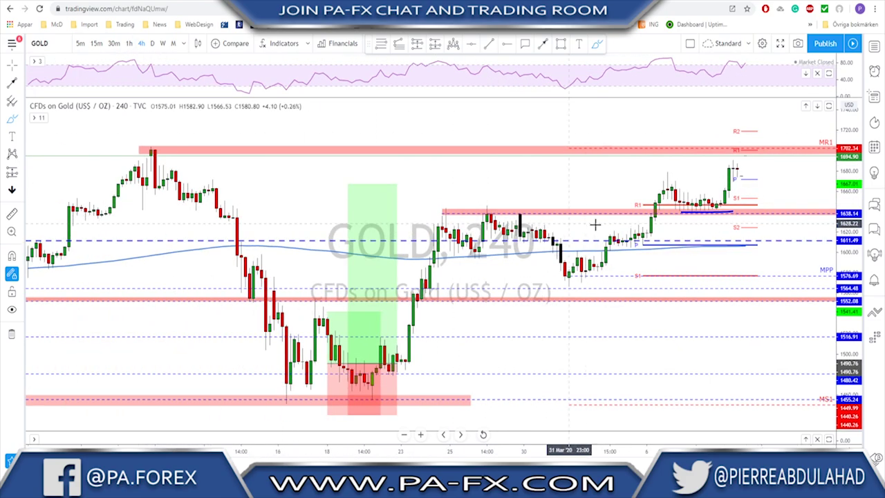
{"action": "mouse_move", "coordinate": [467, 168]}
{"action": "left_mouse_down"}
{"action": "mouse_move", "coordinate": [383, 311]}
{"action": "mouse_move", "coordinate": [513, 372]}
{"action": "left_mouse_up"}
{"action": "left_click_drag", "start_coordinate": [508, 304], "coordinate": [467, 168]}
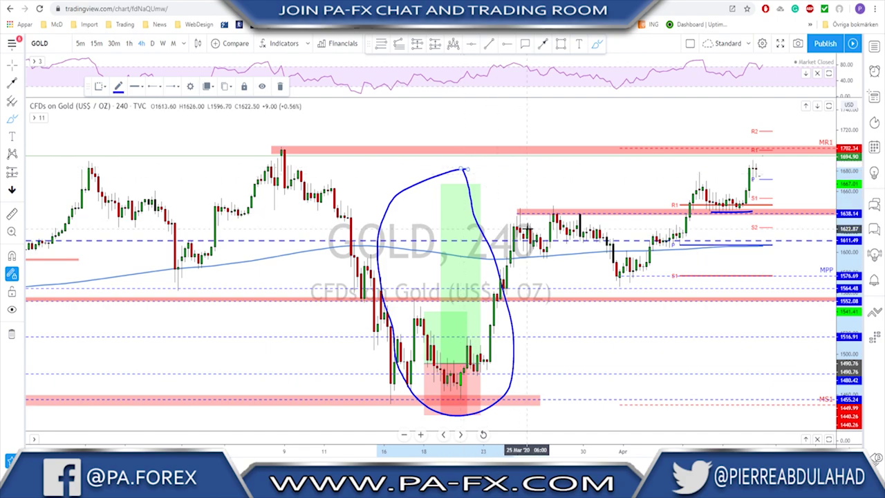
{"action": "key", "text": "Delete"}
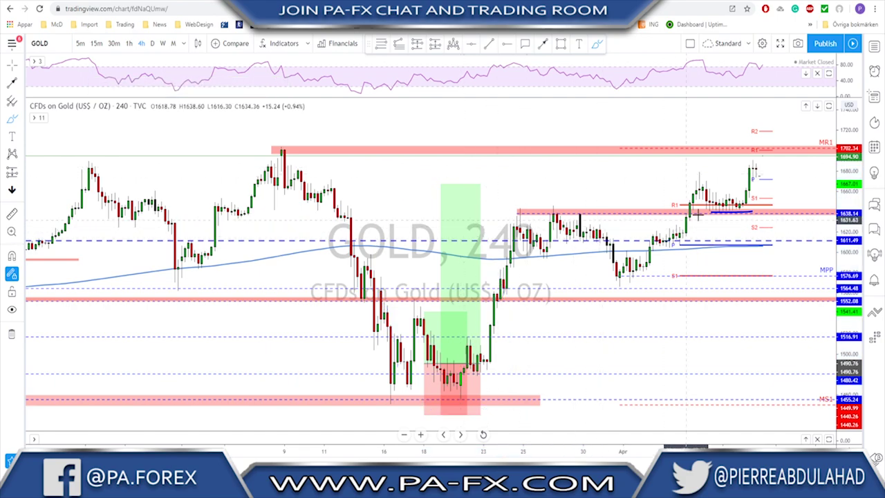
On the GOLD 1-hour chart, brush a projected path dipping to the 1638.14 support zone and rising with an arrowhead to 1702.34
{"action": "scroll", "coordinate": [740, 198], "scroll_direction": "down", "scroll_amount": 1}
{"action": "scroll", "coordinate": [752, 169], "scroll_direction": "up", "scroll_amount": 1}
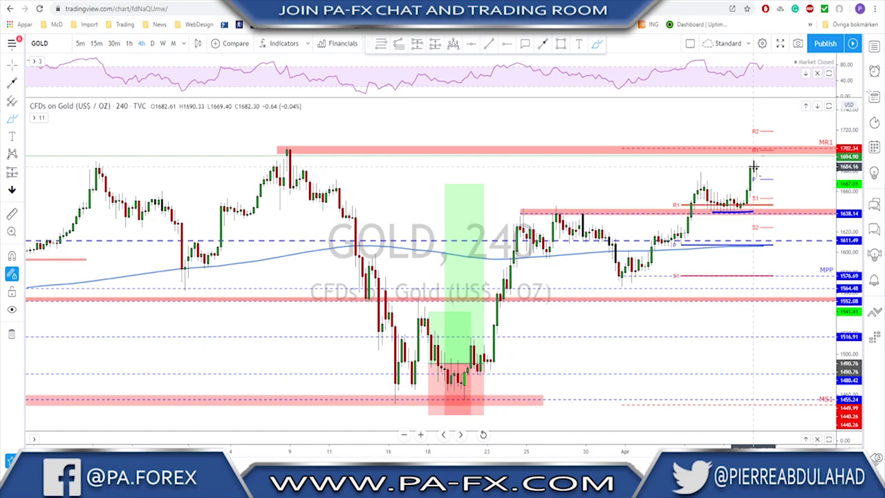
{"action": "left_click", "coordinate": [129, 43]}
{"action": "mouse_move", "coordinate": [747, 188]}
{"action": "left_mouse_down"}
{"action": "mouse_move", "coordinate": [787, 255]}
{"action": "mouse_move", "coordinate": [804, 156]}
{"action": "left_mouse_up"}
{"action": "left_click_drag", "start_coordinate": [734, 257], "coordinate": [731, 275]}
{"action": "key", "text": "Delete"}
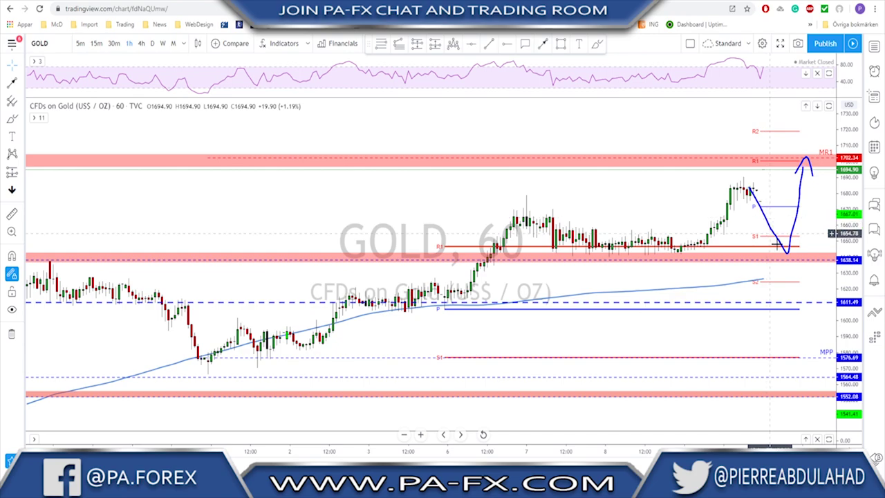
Circle the projected path's low at the 1638.14 support zone, and remove the circle together with the path and its arrowhead
{"action": "left_click", "coordinate": [597, 43]}
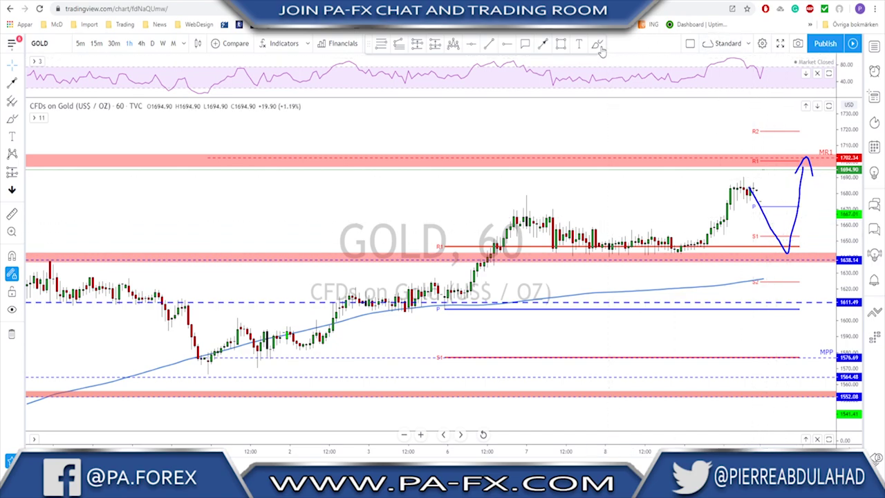
{"action": "left_click_drag", "start_coordinate": [774, 255], "coordinate": [781, 248]}
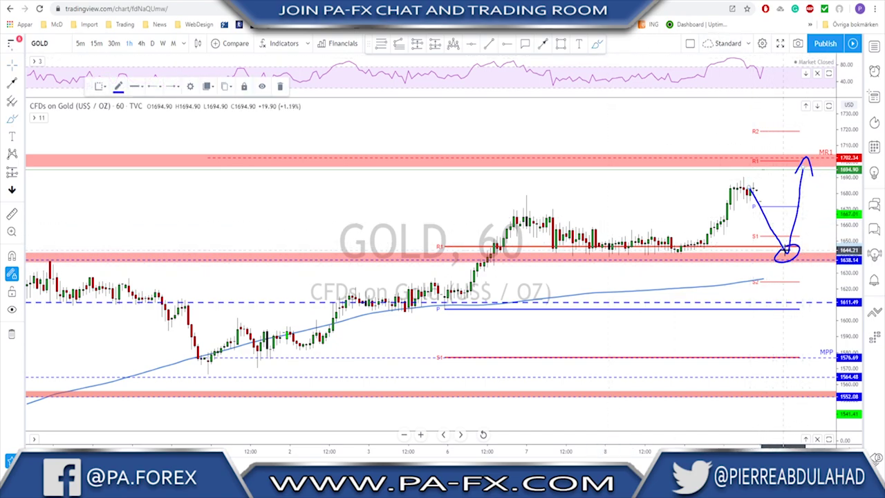
{"action": "key", "text": "Delete"}
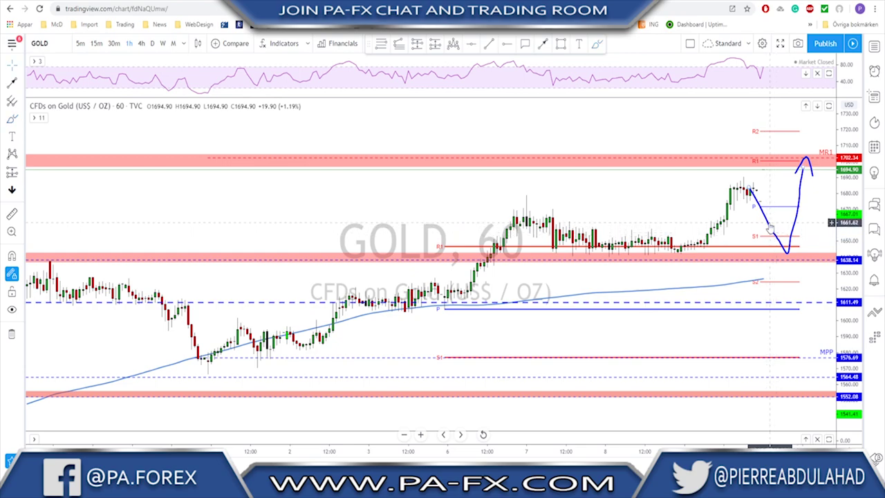
{"action": "key", "text": "ctrl+z"}
{"action": "left_click", "coordinate": [806, 161]}
{"action": "key", "text": "Delete"}
Brush a GOLD path breaking above the 1702.34 resistance, retesting it from above and rising beyond the R2 pivot
{"action": "scroll", "coordinate": [764, 193], "scroll_direction": "down", "scroll_amount": 2}
{"action": "left_click_drag", "start_coordinate": [753, 134], "coordinate": [613, 87]}
{"action": "mouse_move", "coordinate": [672, 185]}
{"action": "left_mouse_down"}
{"action": "mouse_move", "coordinate": [679, 142]}
{"action": "mouse_move", "coordinate": [693, 161]}
{"action": "mouse_move", "coordinate": [708, 107]}
{"action": "left_mouse_up"}
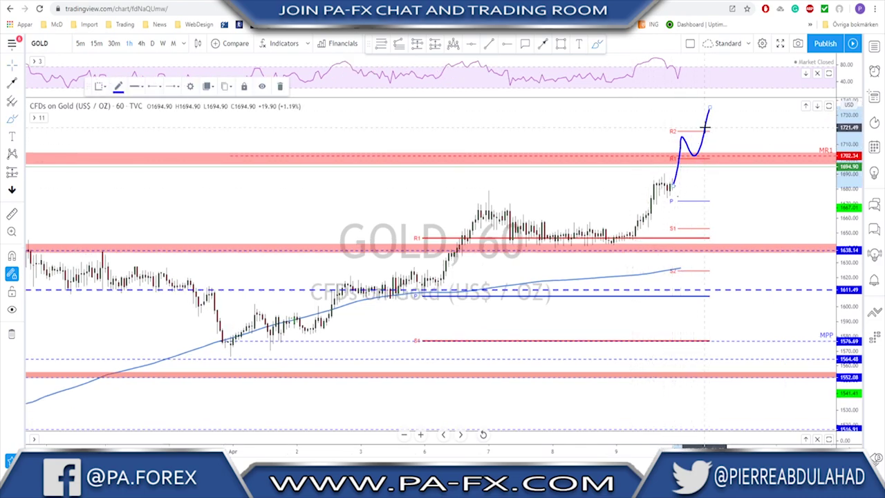
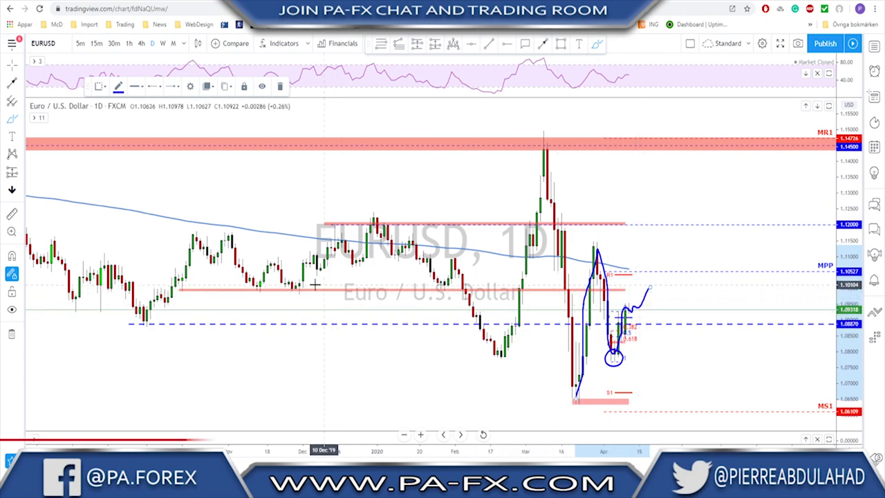
Circle the late-2019 touches of the red level near 1.1000 on the EURUSD daily chart, and undo all brush marks
{"action": "left_click_drag", "start_coordinate": [317, 285], "coordinate": [315, 286]}
{"action": "left_click_drag", "start_coordinate": [257, 282], "coordinate": [258, 284]}
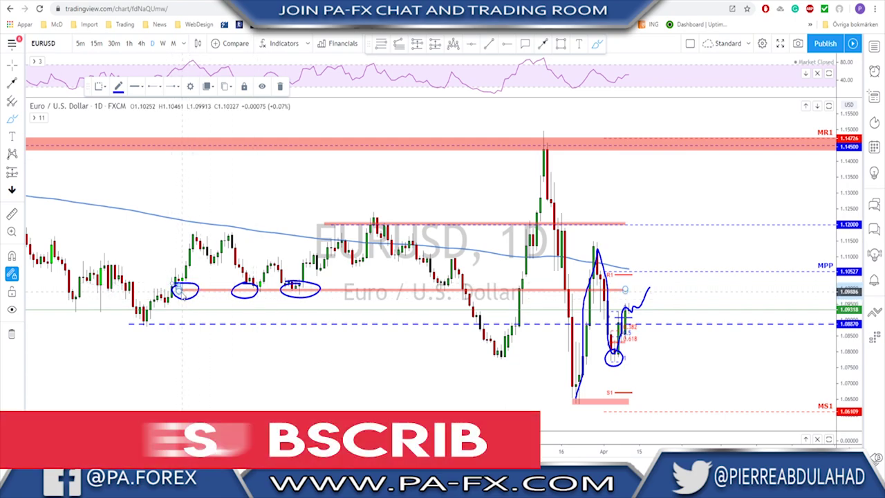
{"action": "key", "text": "ctrl+z"}
{"action": "key", "text": "ctrl+z"}
{"action": "key", "text": "ctrl+z"}
{"action": "key", "text": "ctrl+z"}
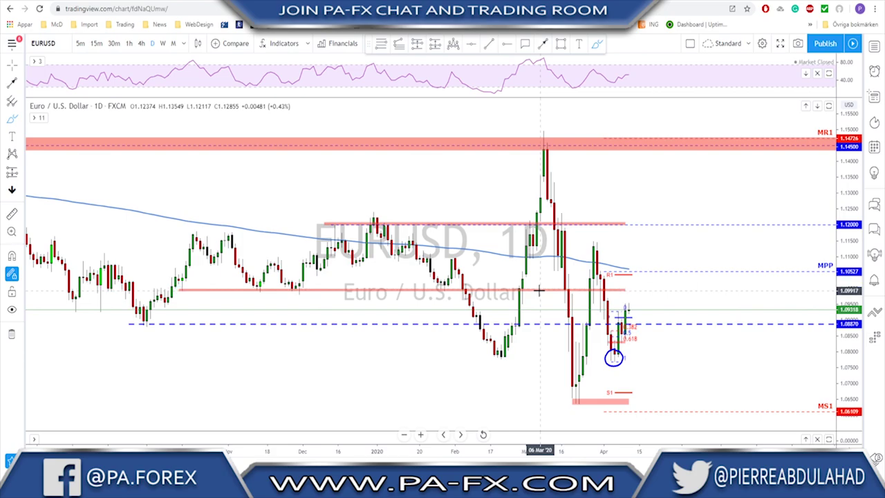
{"action": "key", "text": "ctrl+z"}
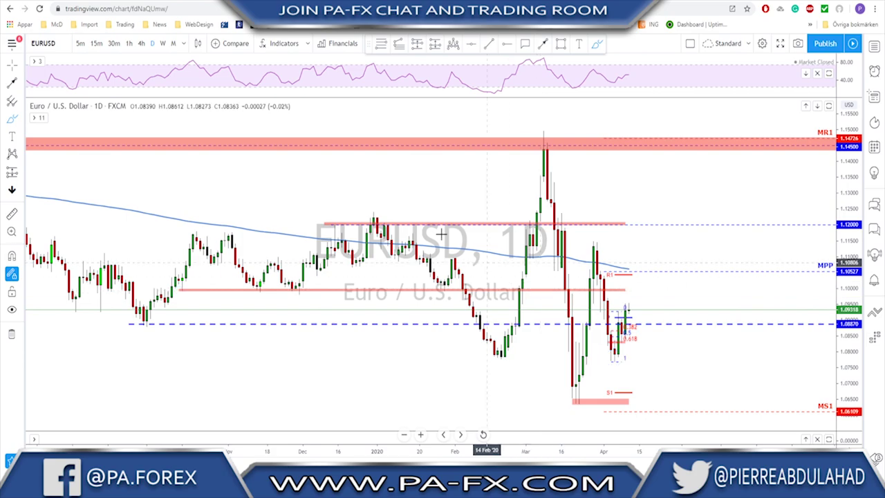
View EURUSD on the 4-hour interval and on the 1-hour chart brush the rise from the 7 April low, outlining the latest consolidation
{"action": "left_click", "coordinate": [141, 43]}
{"action": "scroll", "coordinate": [622, 277], "scroll_direction": "down", "scroll_amount": 5}
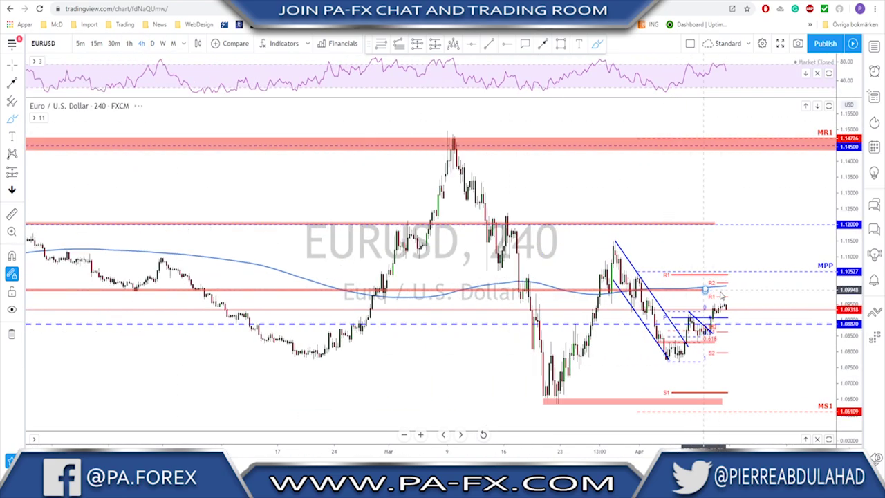
{"action": "left_click", "coordinate": [129, 43]}
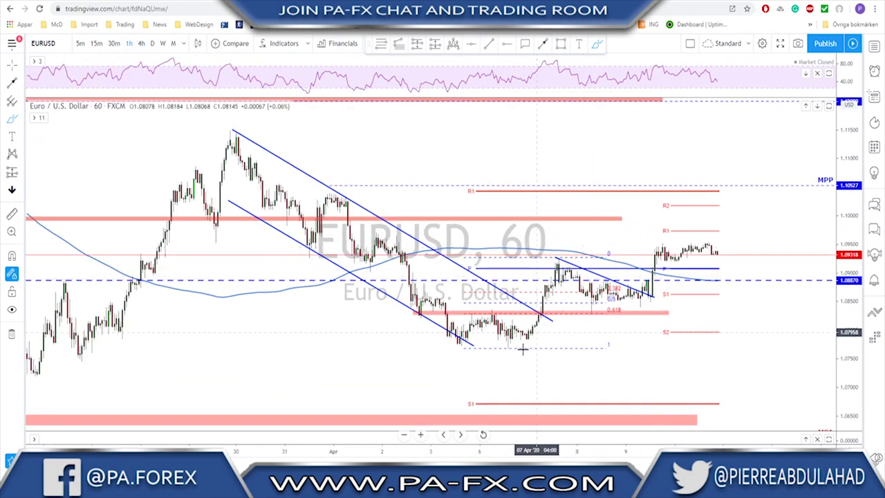
{"action": "mouse_move", "coordinate": [526, 343]}
{"action": "left_mouse_down"}
{"action": "mouse_move", "coordinate": [561, 268]}
{"action": "mouse_move", "coordinate": [594, 290]}
{"action": "mouse_move", "coordinate": [649, 298]}
{"action": "mouse_move", "coordinate": [656, 250]}
{"action": "mouse_move", "coordinate": [681, 265]}
{"action": "mouse_move", "coordinate": [690, 254]}
{"action": "left_mouse_up"}
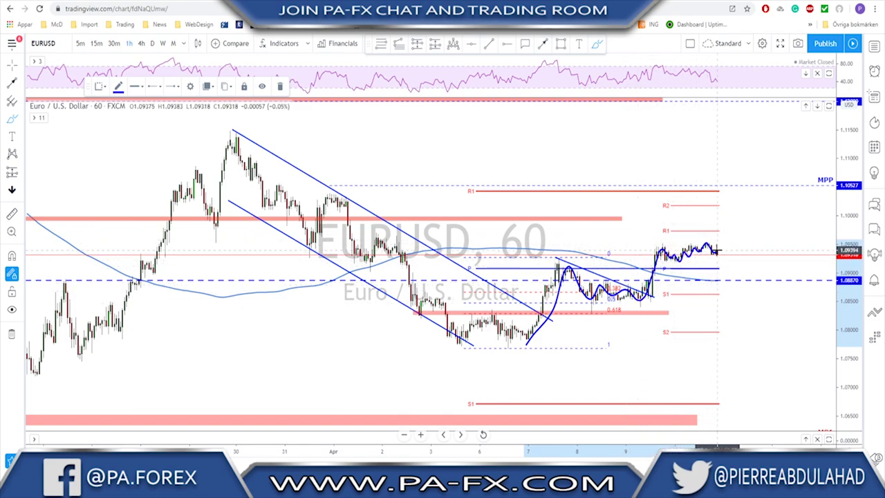
{"action": "mouse_move", "coordinate": [712, 244]}
{"action": "left_mouse_down"}
{"action": "mouse_move", "coordinate": [655, 243]}
{"action": "mouse_move", "coordinate": [677, 268]}
{"action": "mouse_move", "coordinate": [715, 268]}
{"action": "mouse_move", "coordinate": [726, 253]}
{"action": "left_mouse_up"}
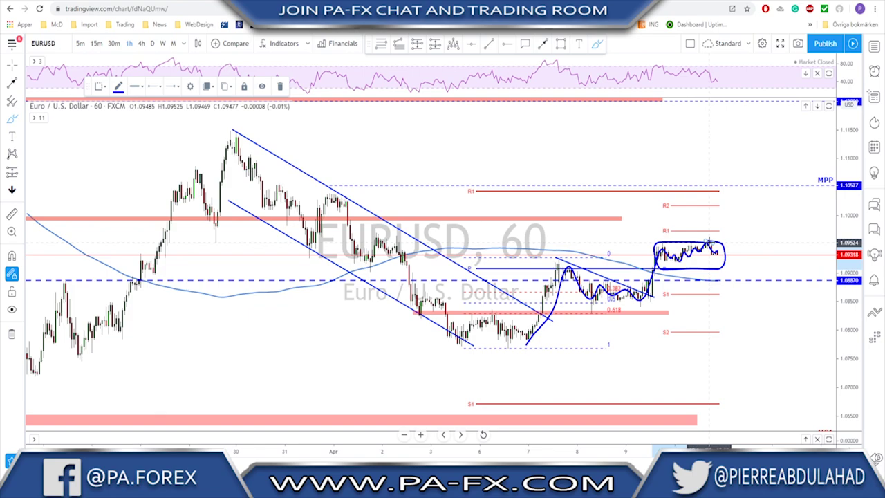
Brush a EURUSD path dipping from the consolidation to the 1.08870 level and rebounding to about 1.1000, and undo all brush marks
{"action": "left_click_drag", "start_coordinate": [707, 239], "coordinate": [721, 274]}
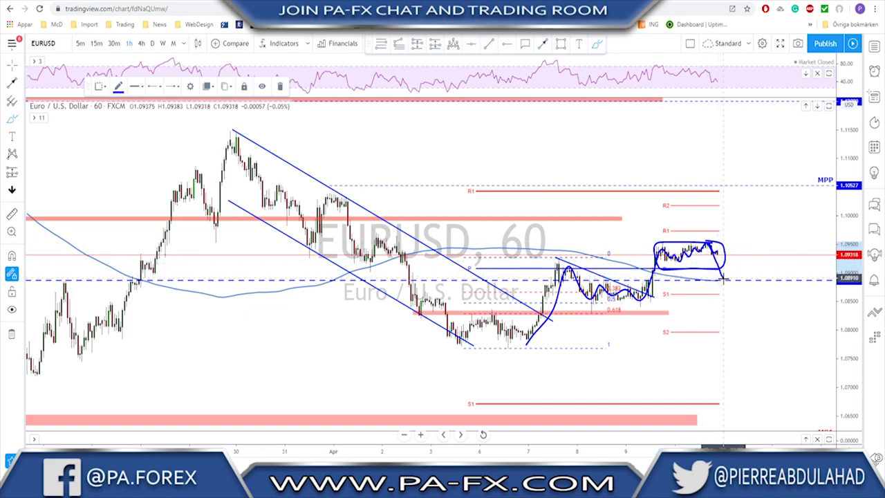
{"action": "left_click_drag", "start_coordinate": [740, 230], "coordinate": [744, 223]}
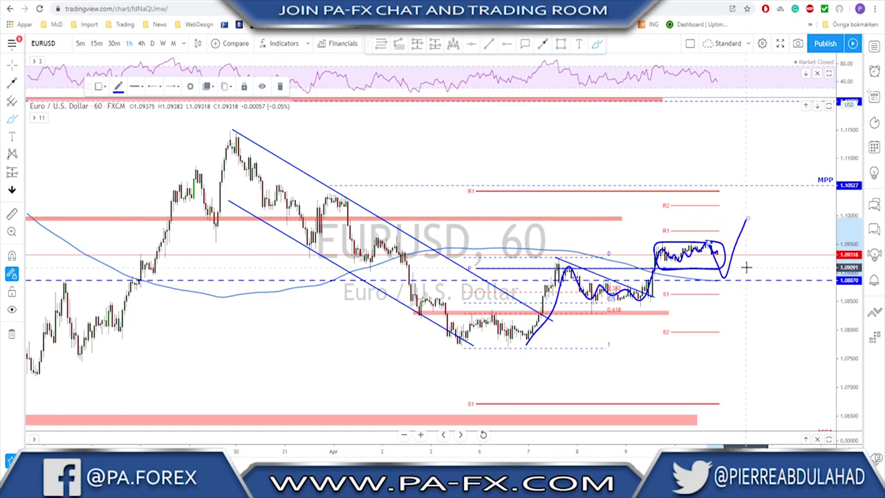
{"action": "key", "text": "ctrl+z"}
{"action": "key", "text": "ctrl+z"}
{"action": "key", "text": "ctrl+z"}
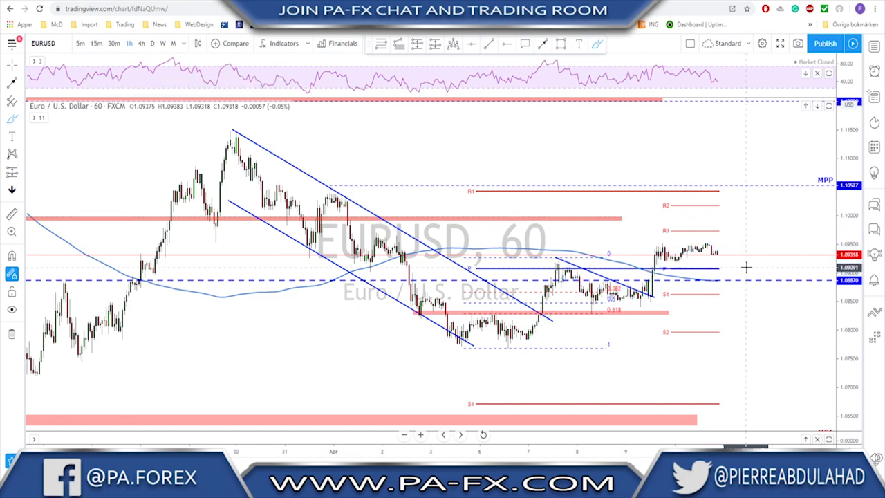
Brush a stepped EURUSD rise from the low near 7 April past R1, outline the support around the 0.618 level, and undo both
{"action": "scroll", "coordinate": [657, 297], "scroll_direction": "down", "scroll_amount": 2}
{"action": "mouse_move", "coordinate": [571, 343]}
{"action": "left_mouse_down"}
{"action": "mouse_move", "coordinate": [678, 310]}
{"action": "mouse_move", "coordinate": [690, 273]}
{"action": "mouse_move", "coordinate": [714, 261]}
{"action": "mouse_move", "coordinate": [737, 282]}
{"action": "mouse_move", "coordinate": [760, 237]}
{"action": "left_mouse_up"}
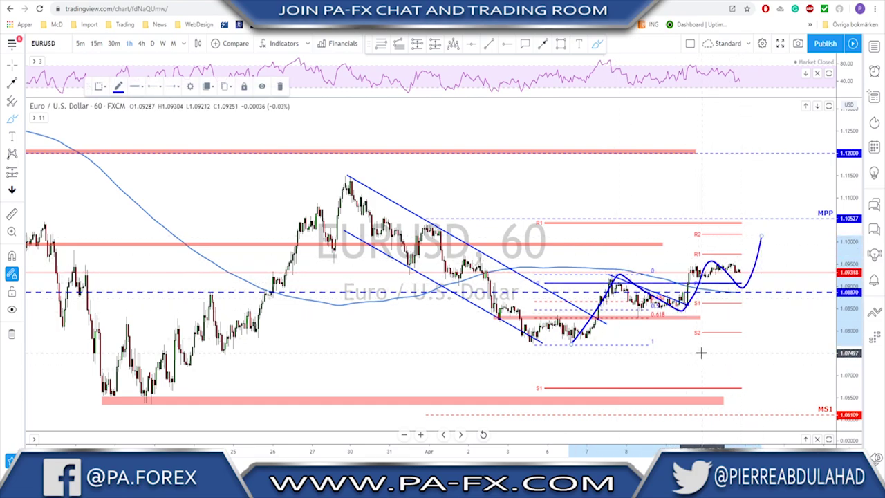
{"action": "mouse_move", "coordinate": [705, 305]}
{"action": "left_mouse_down"}
{"action": "mouse_move", "coordinate": [626, 315]}
{"action": "mouse_move", "coordinate": [696, 316]}
{"action": "left_mouse_up"}
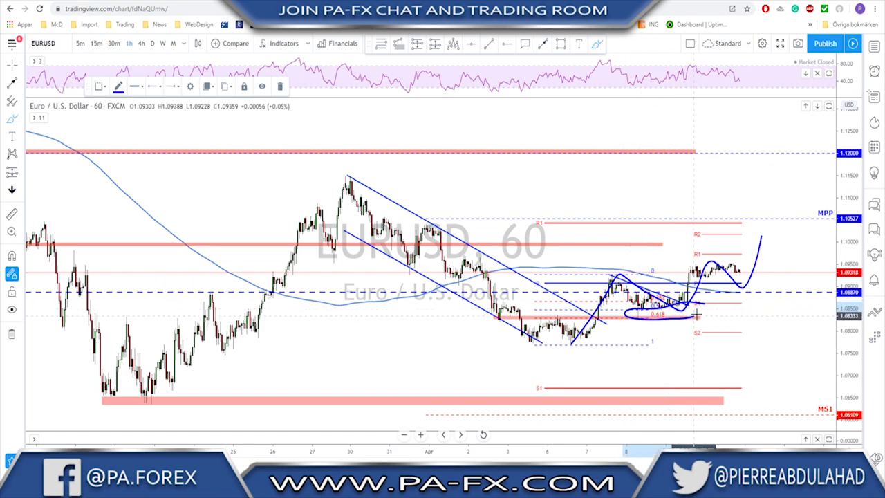
{"action": "key", "text": "ctrl+z"}
{"action": "key", "text": "ctrl+z"}
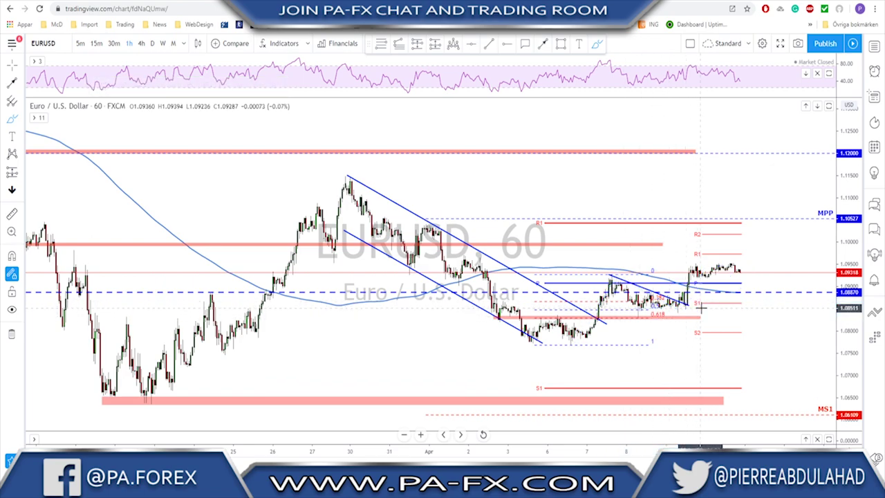
Circle the latest low above the 0.618 support zone, brush a EURUSD decline breaking below it towards 1.0750, and undo both marks
{"action": "mouse_move", "coordinate": [691, 311]}
{"action": "left_mouse_down"}
{"action": "mouse_move", "coordinate": [662, 311]}
{"action": "mouse_move", "coordinate": [688, 304]}
{"action": "left_mouse_up"}
{"action": "mouse_move", "coordinate": [732, 270]}
{"action": "left_mouse_down"}
{"action": "mouse_move", "coordinate": [744, 320]}
{"action": "mouse_move", "coordinate": [749, 307]}
{"action": "mouse_move", "coordinate": [776, 351]}
{"action": "left_mouse_up"}
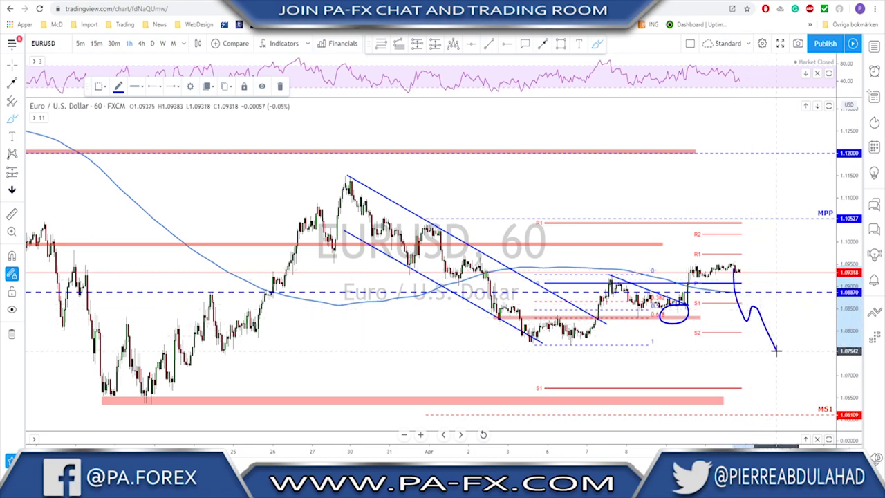
{"action": "key", "text": "ctrl+z"}
{"action": "key", "text": "ctrl+z"}
Brush a line just below the 0.618 support and trace the higher highs and lows from the early-April low, removing both strokes
{"action": "left_click_drag", "start_coordinate": [635, 318], "coordinate": [741, 321]}
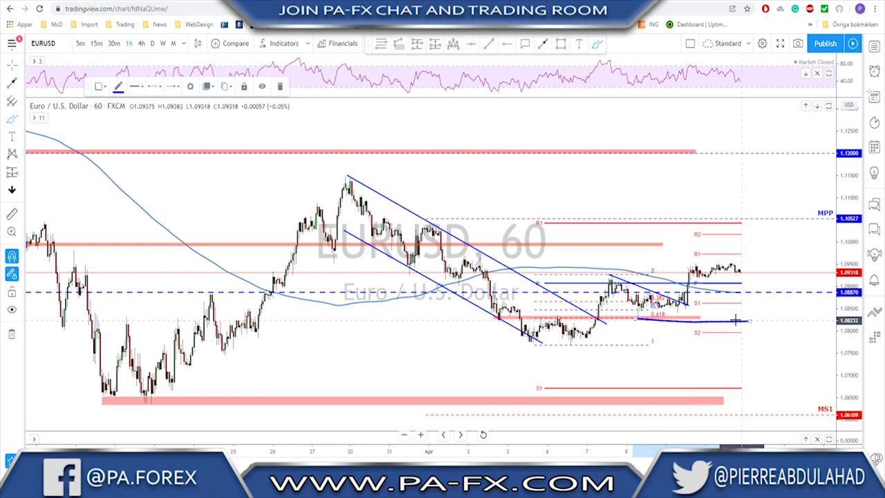
{"action": "scroll", "coordinate": [668, 348], "scroll_direction": "up", "scroll_amount": 5}
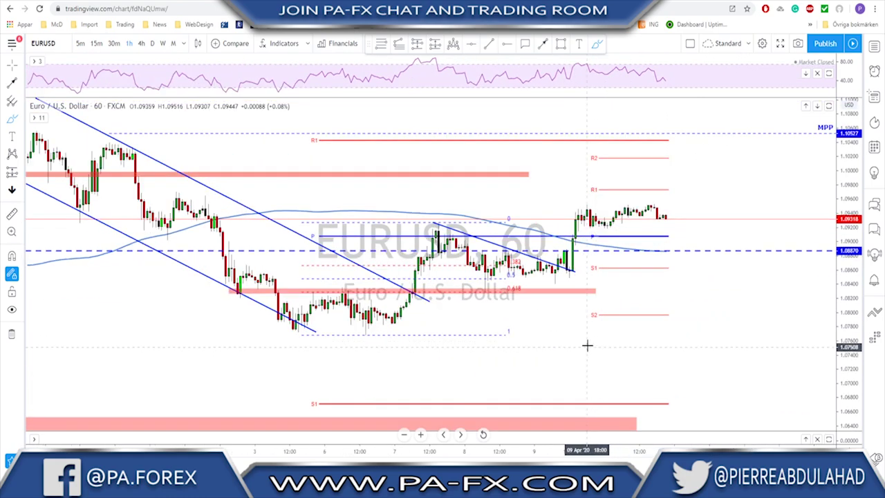
{"action": "mouse_move", "coordinate": [299, 330]}
{"action": "left_mouse_down"}
{"action": "mouse_move", "coordinate": [336, 290]}
{"action": "mouse_move", "coordinate": [365, 333]}
{"action": "mouse_move", "coordinate": [403, 305]}
{"action": "mouse_move", "coordinate": [440, 227]}
{"action": "mouse_move", "coordinate": [490, 294]}
{"action": "mouse_move", "coordinate": [529, 225]}
{"action": "left_mouse_up"}
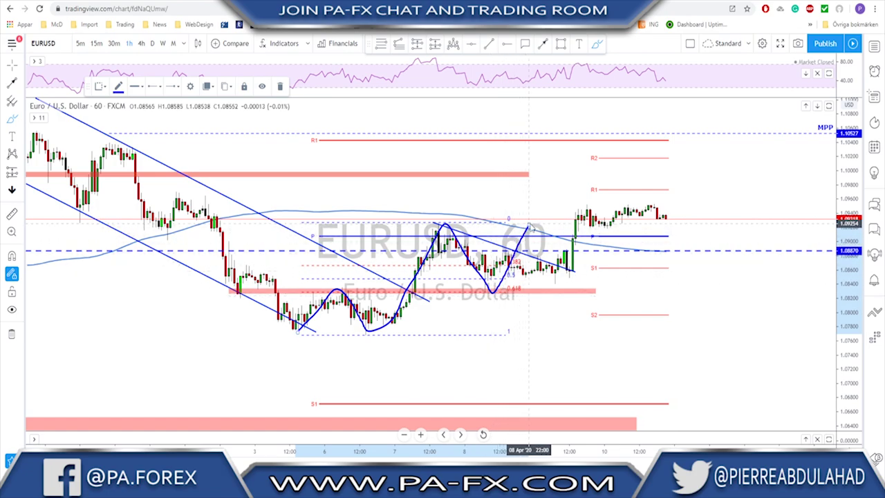
{"action": "key", "text": "ctrl+z"}
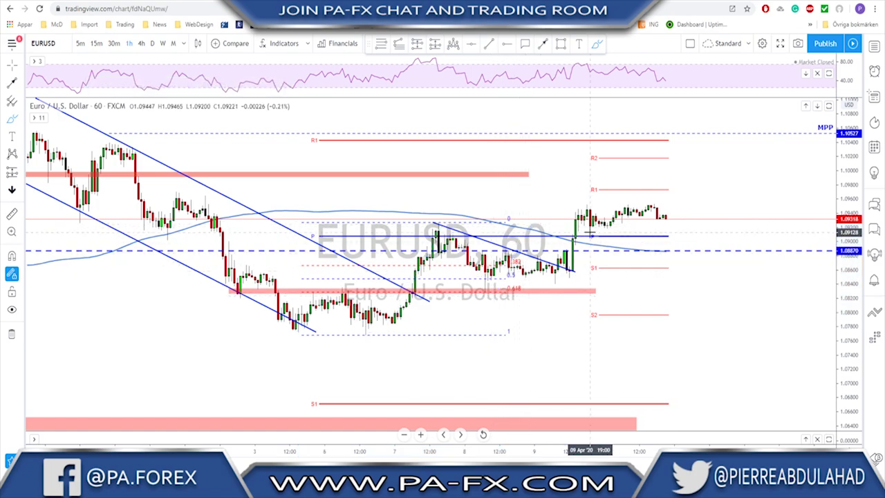
Switch to GBPUSD, view it on the 4-hour interval, and return to the 1-hour chart showing the full red consolidation box
{"action": "key", "text": "Down"}
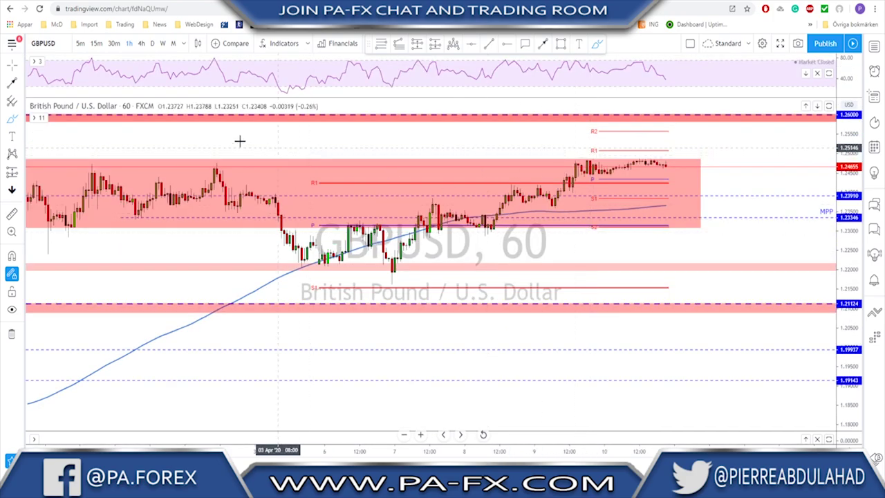
{"action": "left_click", "coordinate": [141, 44]}
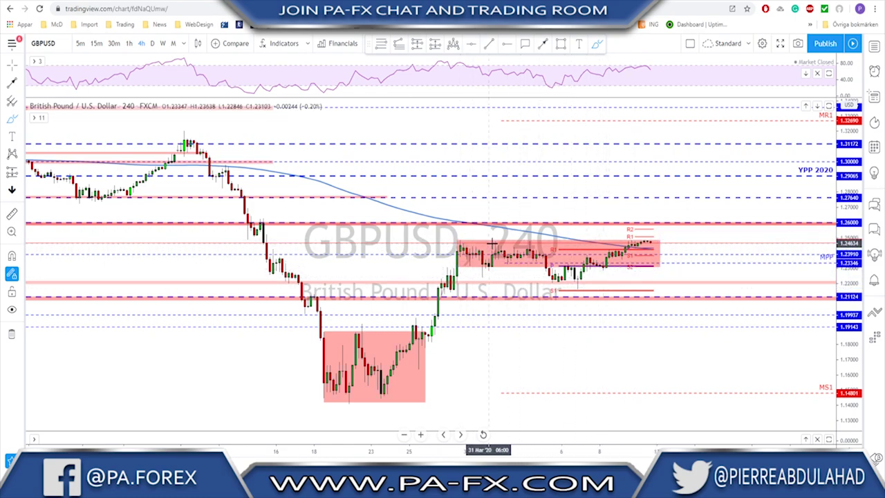
{"action": "left_click", "coordinate": [128, 42]}
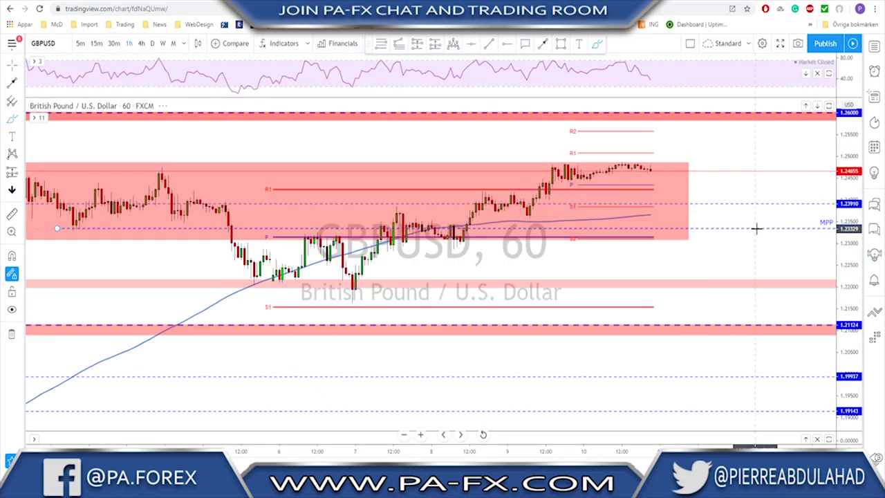
{"action": "scroll", "coordinate": [720, 218], "scroll_direction": "down", "scroll_amount": 2}
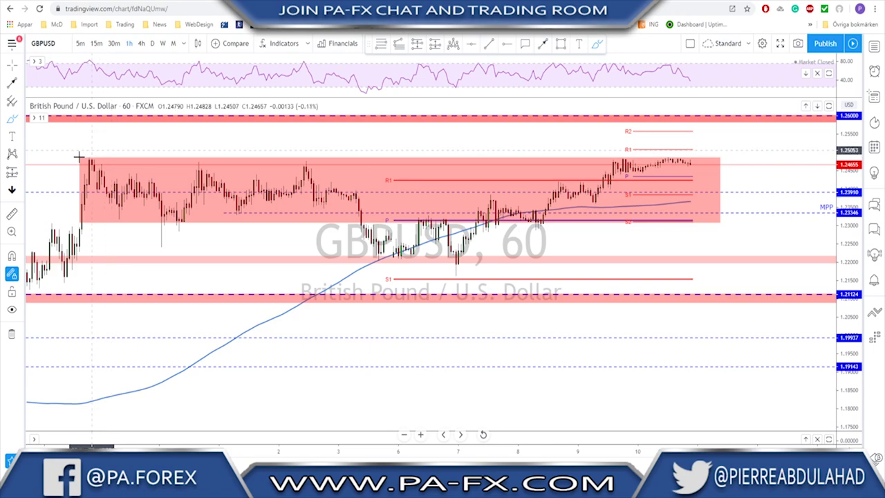
Circle the three earlier tops at the GBPUSD box's upper edge, brush a rejection to its lower edge, and undo all marks
{"action": "left_click_drag", "start_coordinate": [81, 157], "coordinate": [82, 158]}
{"action": "mouse_move", "coordinate": [201, 156]}
{"action": "left_mouse_down"}
{"action": "mouse_move", "coordinate": [208, 174]}
{"action": "mouse_move", "coordinate": [196, 158]}
{"action": "left_mouse_up"}
{"action": "mouse_move", "coordinate": [299, 154]}
{"action": "left_mouse_down"}
{"action": "mouse_move", "coordinate": [292, 161]}
{"action": "mouse_move", "coordinate": [301, 153]}
{"action": "left_mouse_up"}
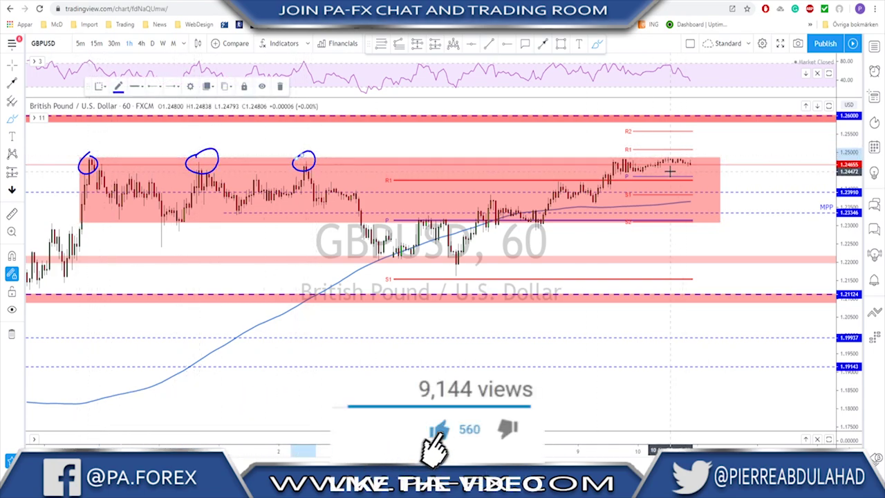
{"action": "left_click_drag", "start_coordinate": [685, 161], "coordinate": [700, 224]}
{"action": "left_click_drag", "start_coordinate": [613, 158], "coordinate": [690, 158]}
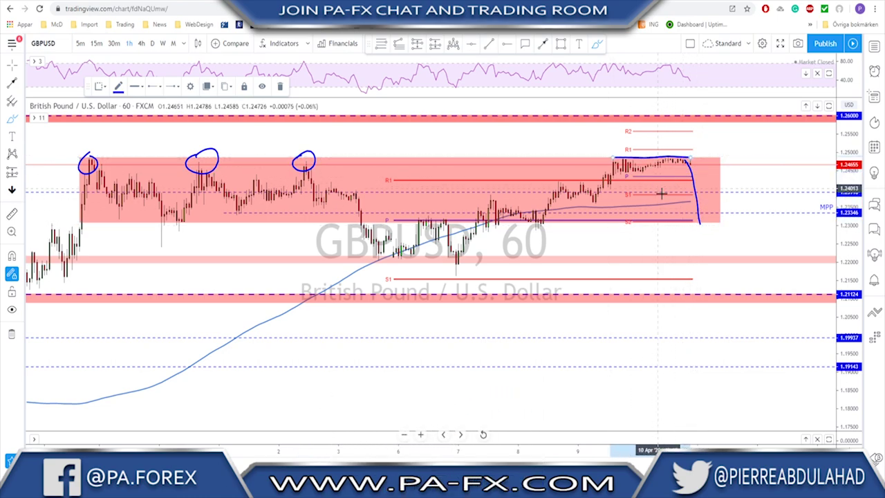
{"action": "key", "text": "ctrl+z"}
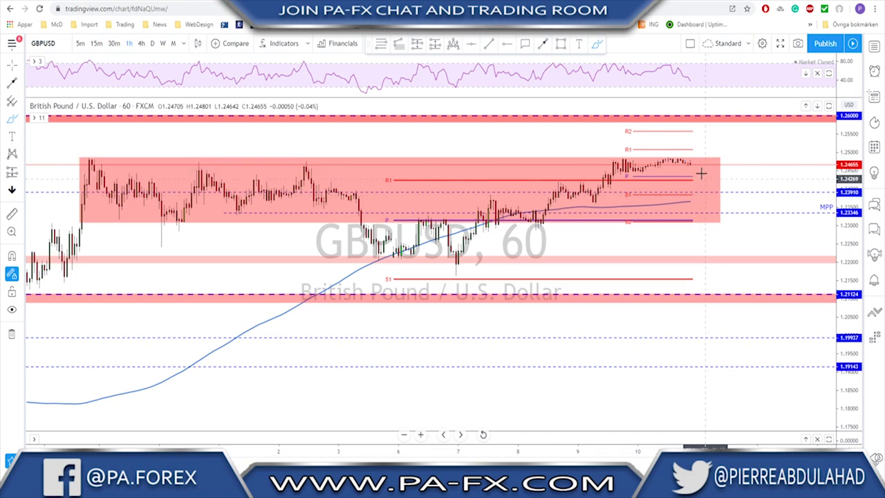
Try two GBPUSD paths, a dip near 1.23910 rebounding to 1.2500 and a stepped rise to 1.26000 with an arrowhead, undoing both
{"action": "left_click_drag", "start_coordinate": [689, 157], "coordinate": [700, 194]}
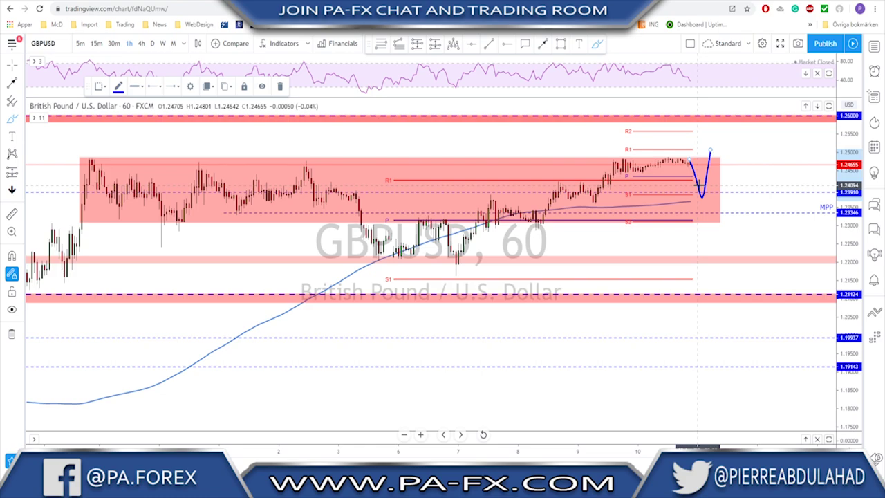
{"action": "key", "text": "ctrl+z"}
{"action": "scroll", "coordinate": [698, 184], "scroll_direction": "down", "scroll_amount": 3}
{"action": "scroll", "coordinate": [719, 182], "scroll_direction": "up", "scroll_amount": 2}
{"action": "mouse_move", "coordinate": [706, 159]}
{"action": "left_mouse_down"}
{"action": "mouse_move", "coordinate": [710, 164]}
{"action": "mouse_move", "coordinate": [719, 135]}
{"action": "left_mouse_up"}
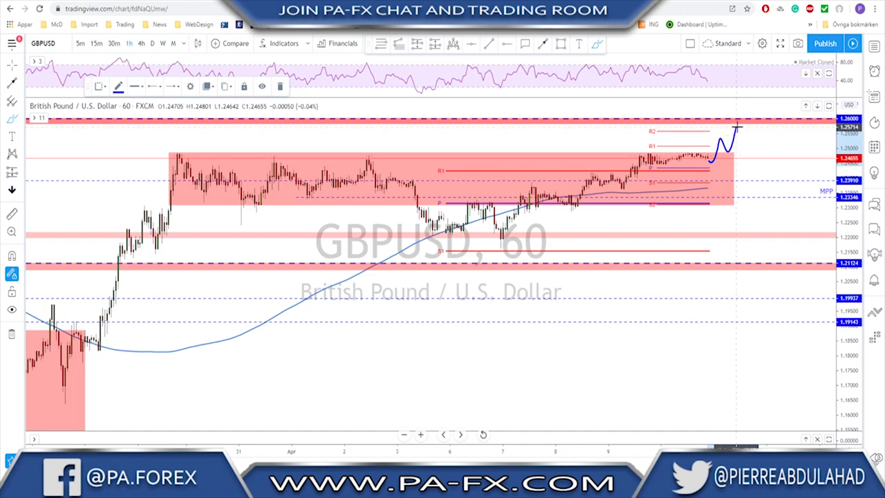
{"action": "mouse_move", "coordinate": [729, 127]}
{"action": "left_mouse_down"}
{"action": "mouse_move", "coordinate": [735, 121]}
{"action": "mouse_move", "coordinate": [741, 132]}
{"action": "left_mouse_up"}
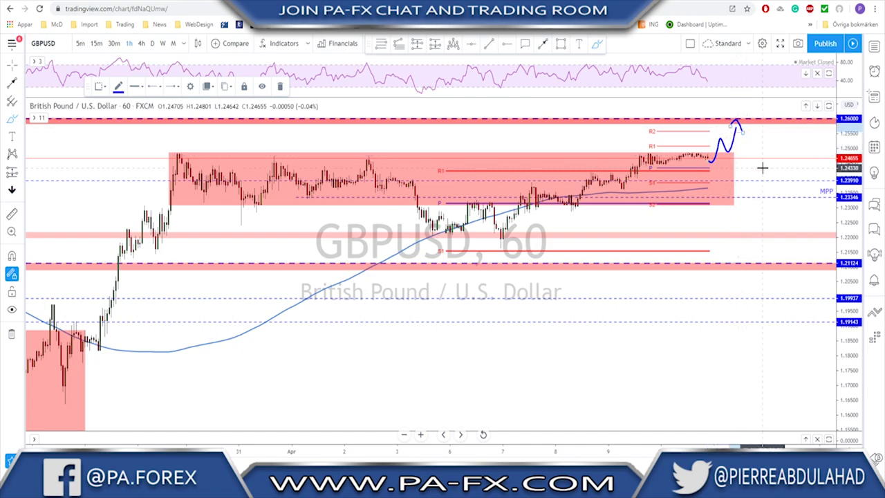
{"action": "key", "text": "ctrl+z"}
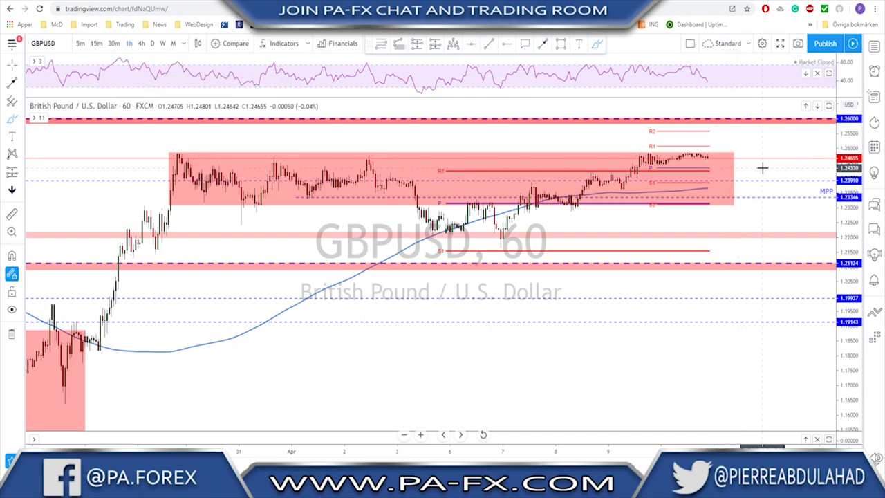
Open USDJPY on the 4-hour interval, outline and delete the consolidation since 6 April, and return to the 1-hour interval
{"action": "key", "text": "Down"}
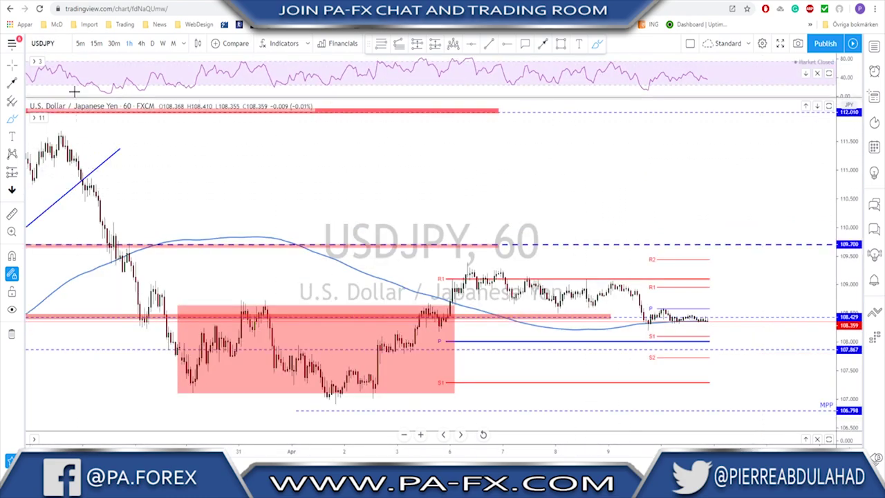
{"action": "left_click", "coordinate": [140, 43]}
{"action": "scroll", "coordinate": [592, 195], "scroll_direction": "up", "scroll_amount": 5}
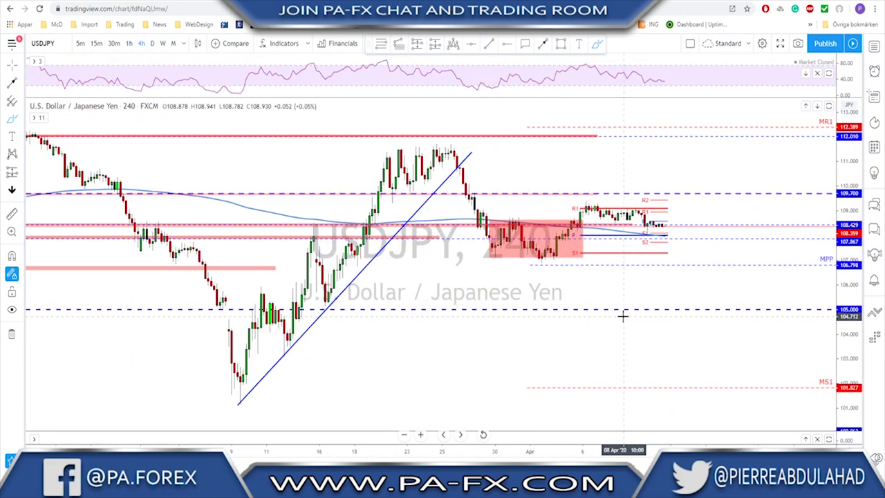
{"action": "mouse_move", "coordinate": [523, 193]}
{"action": "left_mouse_down"}
{"action": "mouse_move", "coordinate": [524, 223]}
{"action": "mouse_move", "coordinate": [637, 220]}
{"action": "mouse_move", "coordinate": [596, 199]}
{"action": "left_mouse_up"}
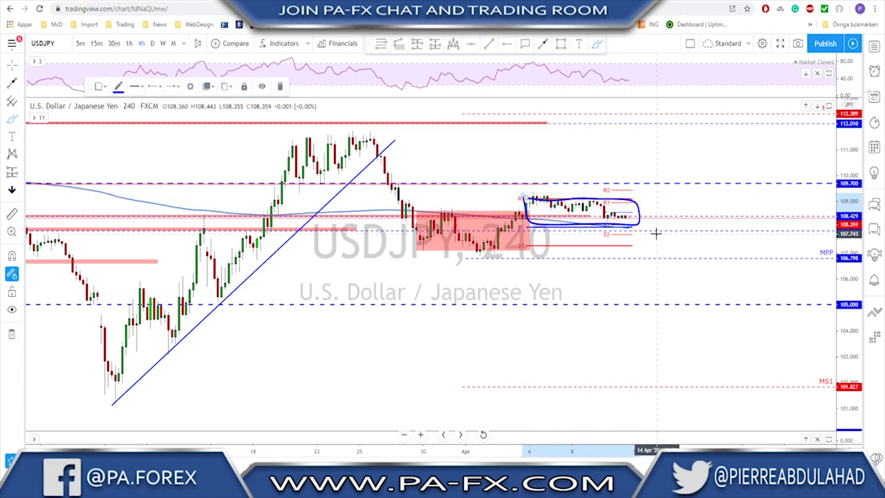
{"action": "key", "text": "Delete"}
{"action": "left_click", "coordinate": [129, 43]}
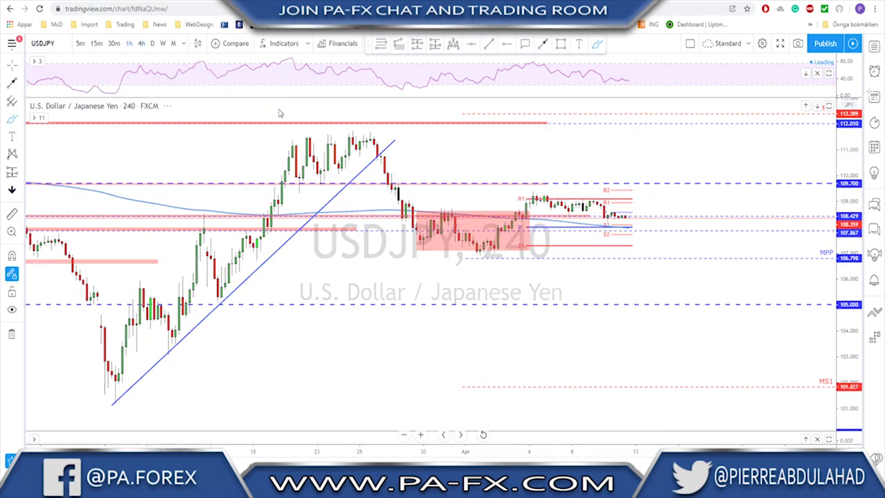
{"action": "scroll", "coordinate": [600, 185], "scroll_direction": "down", "scroll_amount": 4}
{"action": "scroll", "coordinate": [622, 229], "scroll_direction": "up", "scroll_amount": 1}
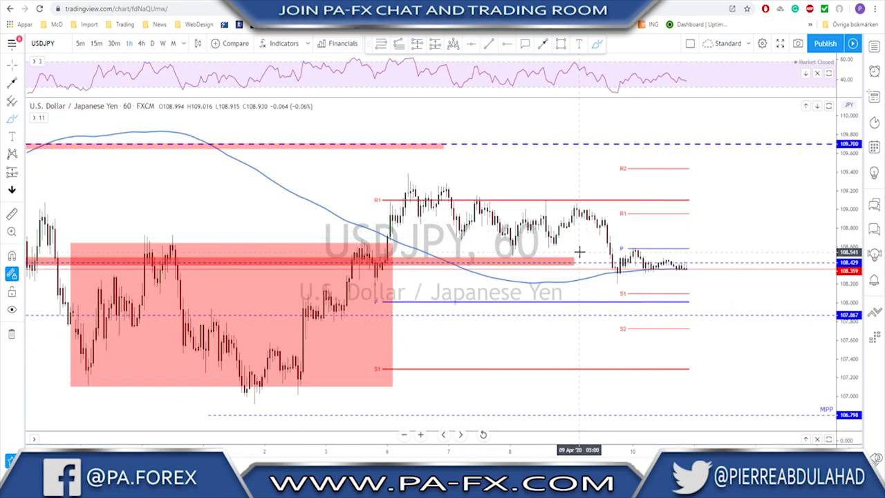
Brush the 9 April USDJPY drop with its converging pennant lines and a downward breakout, and undo all the strokes
{"action": "mouse_move", "coordinate": [601, 220]}
{"action": "left_mouse_down"}
{"action": "mouse_move", "coordinate": [619, 280]}
{"action": "mouse_move", "coordinate": [650, 257]}
{"action": "mouse_move", "coordinate": [672, 255]}
{"action": "mouse_move", "coordinate": [693, 291]}
{"action": "left_mouse_up"}
{"action": "left_click_drag", "start_coordinate": [616, 278], "coordinate": [692, 267]}
{"action": "mouse_move", "coordinate": [634, 247]}
{"action": "left_mouse_down"}
{"action": "mouse_move", "coordinate": [695, 268]}
{"action": "mouse_move", "coordinate": [699, 296]}
{"action": "left_mouse_up"}
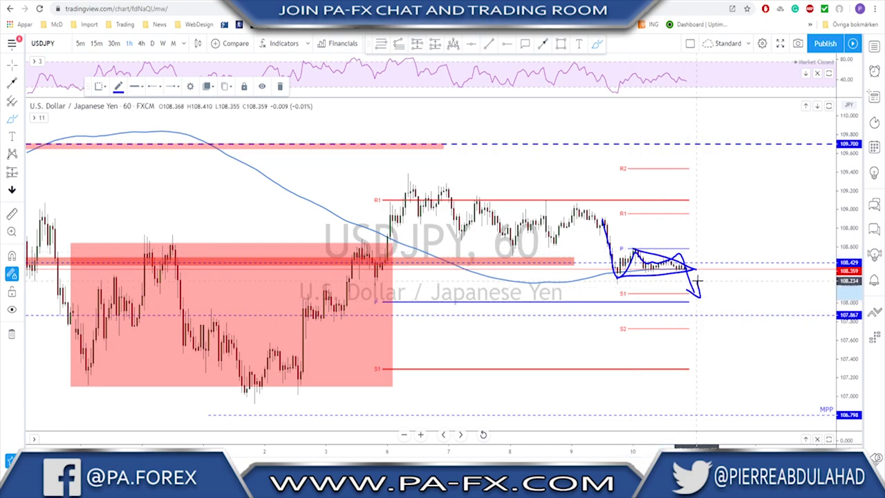
{"action": "key", "text": "ctrl+z"}
{"action": "key", "text": "ctrl+z"}
{"action": "key", "text": "ctrl+z"}
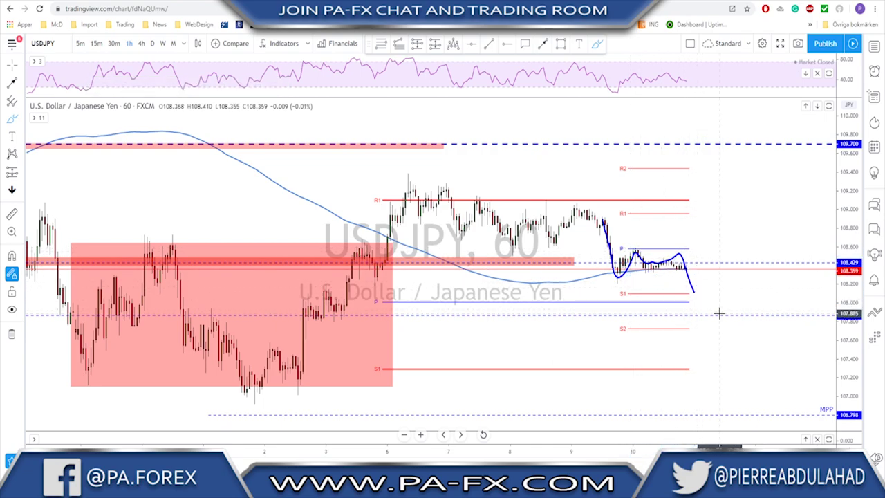
Draw two converging trend lines above and below the latest USDJPY consolidation on the 1-hour chart, forming a pennant
{"action": "left_click", "coordinate": [488, 43]}
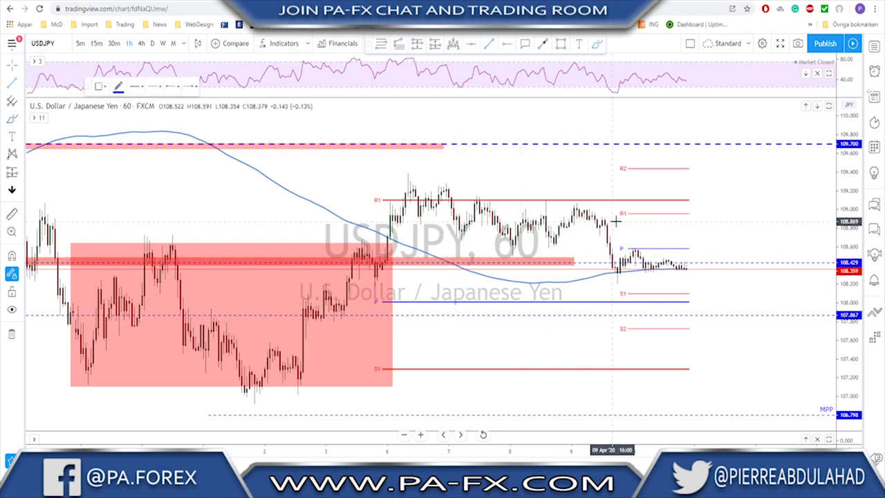
{"action": "left_click", "coordinate": [632, 247]}
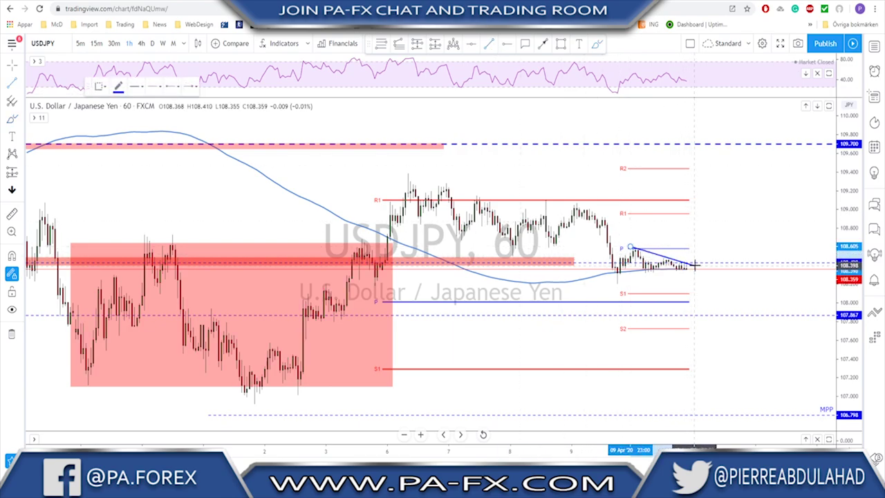
{"action": "left_click", "coordinate": [693, 266]}
{"action": "left_click", "coordinate": [612, 275]}
{"action": "left_click", "coordinate": [695, 270]}
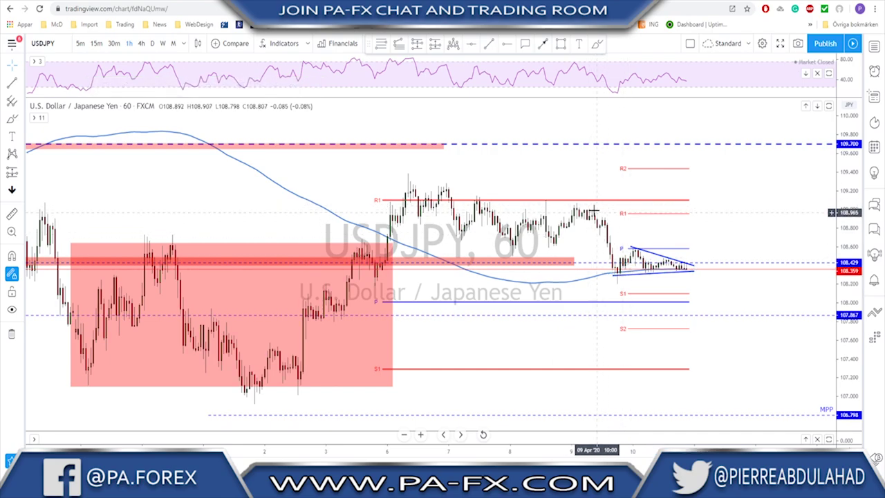
Brush a USDJPY path breaking below the pennant, retesting its lower line, and falling just past the 107.867 level
{"action": "left_click", "coordinate": [596, 43]}
{"action": "left_click_drag", "start_coordinate": [683, 263], "coordinate": [709, 321]}
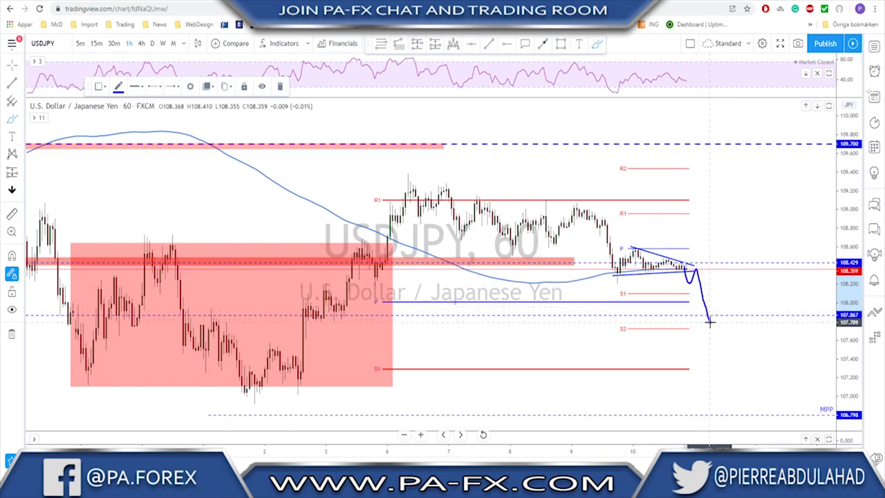
Draw a descending USDJPY trend line from about 109.375 on 6 April over the later highs, and delete the bearish brush path
{"action": "scroll", "coordinate": [564, 279], "scroll_direction": "down", "scroll_amount": 4}
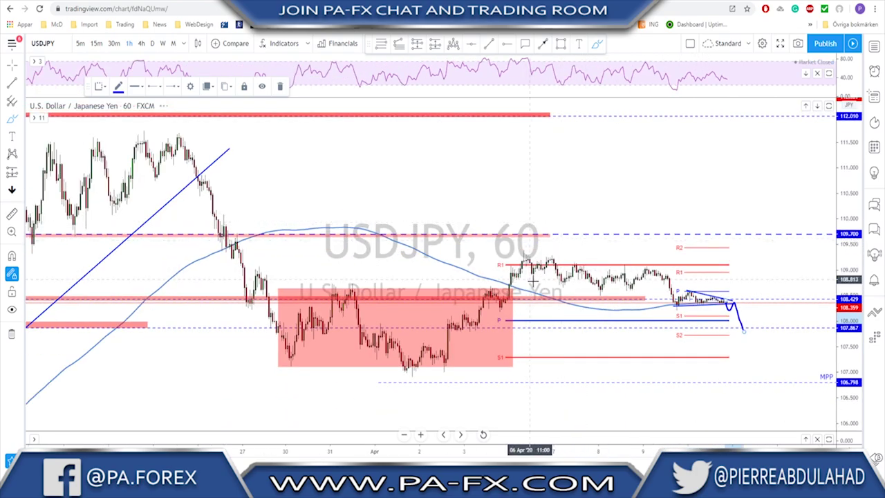
{"action": "left_click", "coordinate": [489, 44]}
{"action": "left_click", "coordinate": [454, 263]}
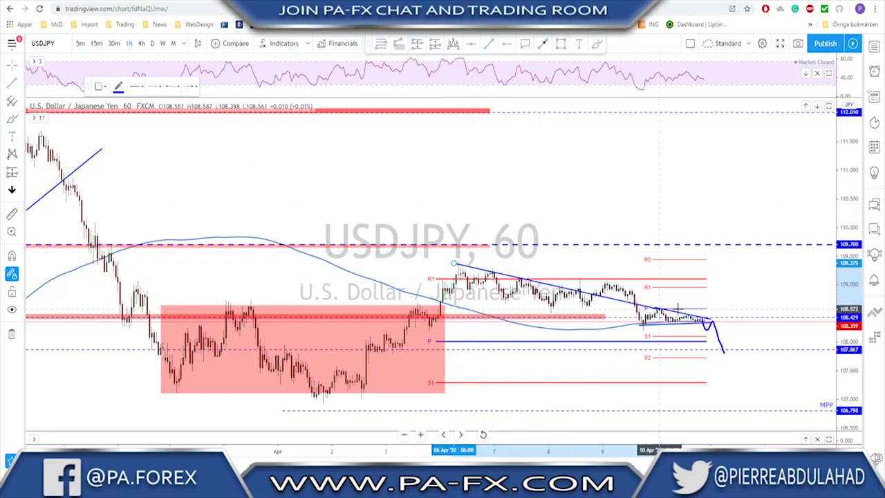
{"action": "left_click", "coordinate": [758, 300]}
{"action": "left_click_drag", "start_coordinate": [712, 332], "coordinate": [732, 350]}
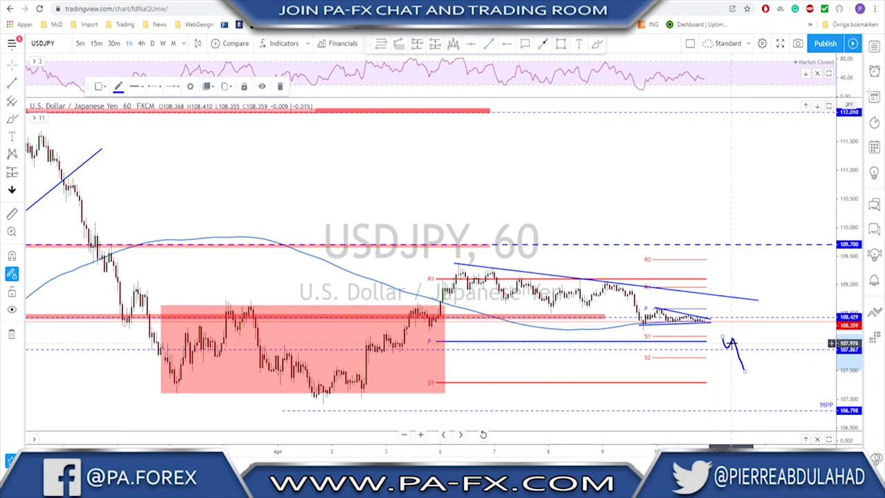
{"action": "key", "text": "Delete"}
Brush a USDJPY path rising through the descending trend line, retesting it and reaching the 109.700 level, and undo it
{"action": "left_click", "coordinate": [597, 43]}
{"action": "mouse_move", "coordinate": [701, 320]}
{"action": "left_mouse_down"}
{"action": "mouse_move", "coordinate": [712, 267]}
{"action": "mouse_move", "coordinate": [721, 294]}
{"action": "mouse_move", "coordinate": [729, 233]}
{"action": "mouse_move", "coordinate": [734, 246]}
{"action": "left_mouse_up"}
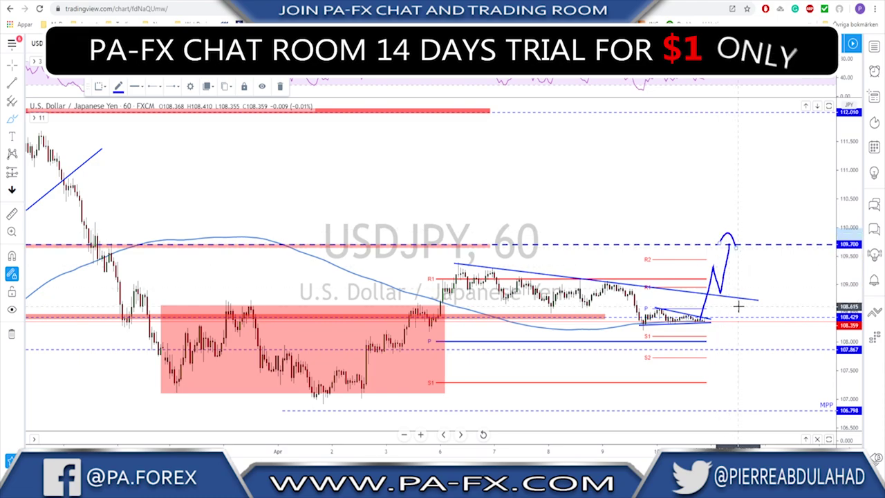
{"action": "key", "text": "ctrl+z"}
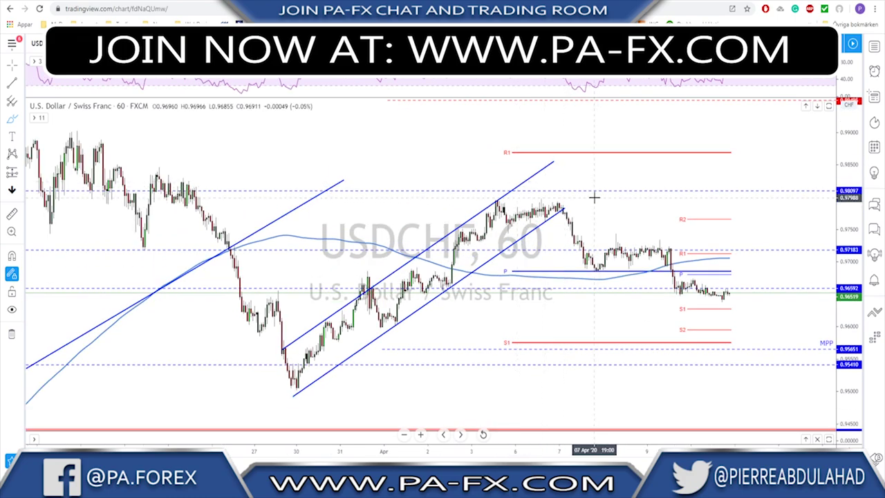
Open USDCHF on the 4-hour interval, brush its swings down from the March high with a further drop, and undo the strokes
{"action": "left_click", "coordinate": [141, 42]}
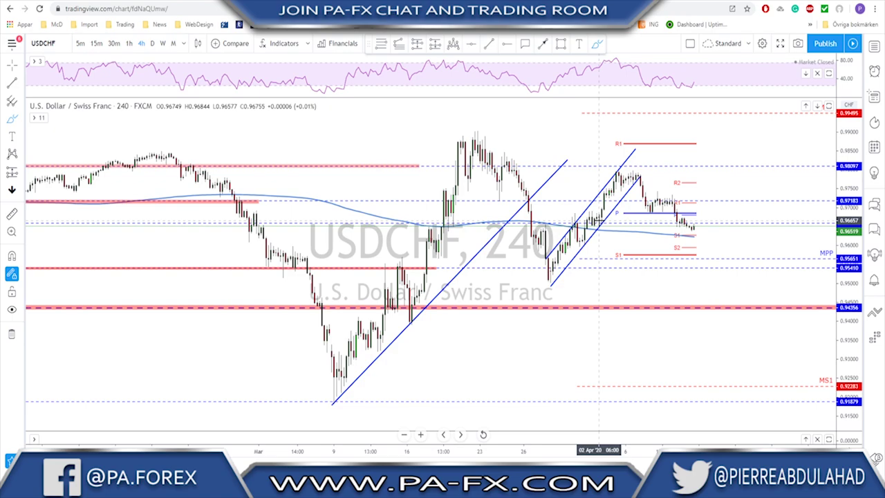
{"action": "mouse_move", "coordinate": [479, 138]}
{"action": "left_mouse_down"}
{"action": "mouse_move", "coordinate": [549, 276]}
{"action": "mouse_move", "coordinate": [598, 195]}
{"action": "mouse_move", "coordinate": [629, 170]}
{"action": "mouse_move", "coordinate": [648, 204]}
{"action": "mouse_move", "coordinate": [674, 209]}
{"action": "left_mouse_up"}
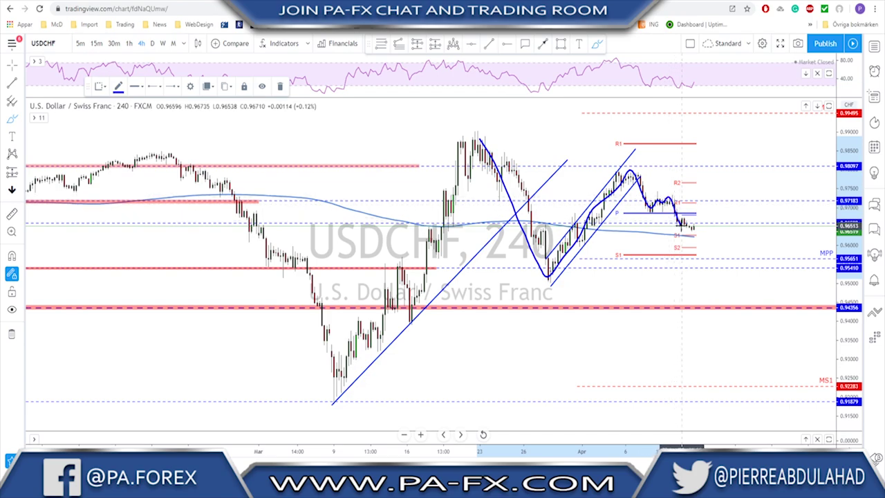
{"action": "left_click_drag", "start_coordinate": [696, 219], "coordinate": [703, 259]}
{"action": "key", "text": "ctrl+z"}
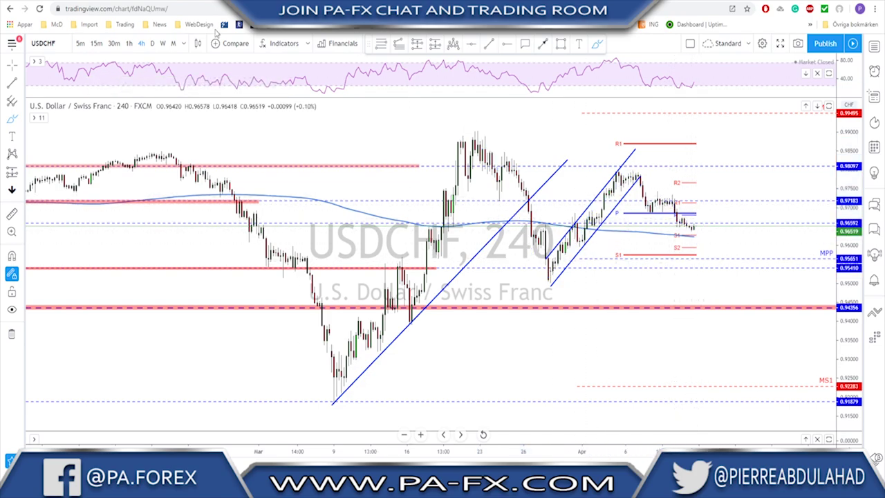
On the 1-hour USDCHF chart, brush the decline since 7 April, a pullback to the pivot and a fall to 0.95651, and undo it
{"action": "left_click", "coordinate": [129, 43]}
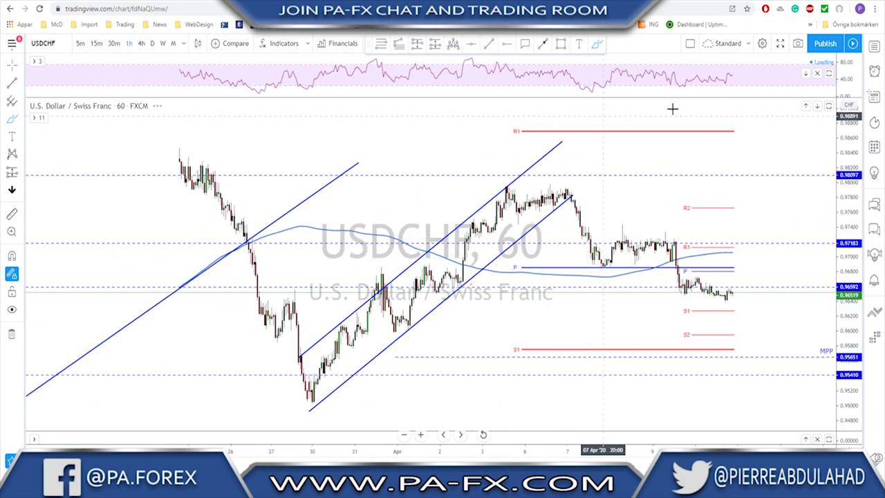
{"action": "mouse_move", "coordinate": [538, 204]}
{"action": "left_mouse_down"}
{"action": "mouse_move", "coordinate": [584, 276]}
{"action": "mouse_move", "coordinate": [607, 259]}
{"action": "mouse_move", "coordinate": [644, 261]}
{"action": "mouse_move", "coordinate": [671, 297]}
{"action": "mouse_move", "coordinate": [689, 293]}
{"action": "mouse_move", "coordinate": [708, 313]}
{"action": "left_mouse_up"}
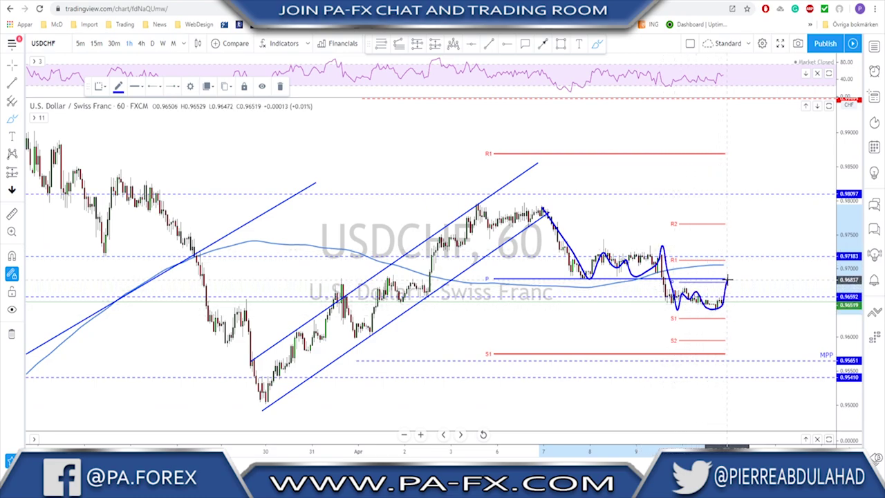
{"action": "mouse_move", "coordinate": [732, 289]}
{"action": "left_mouse_down"}
{"action": "mouse_move", "coordinate": [755, 351]}
{"action": "mouse_move", "coordinate": [749, 346]}
{"action": "left_mouse_up"}
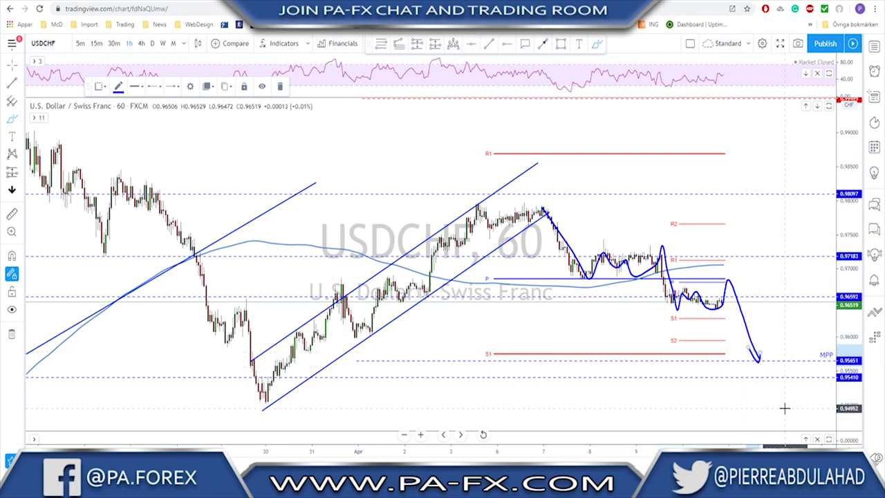
{"action": "key", "text": "ctrl+z"}
{"action": "key", "text": "ctrl+z"}
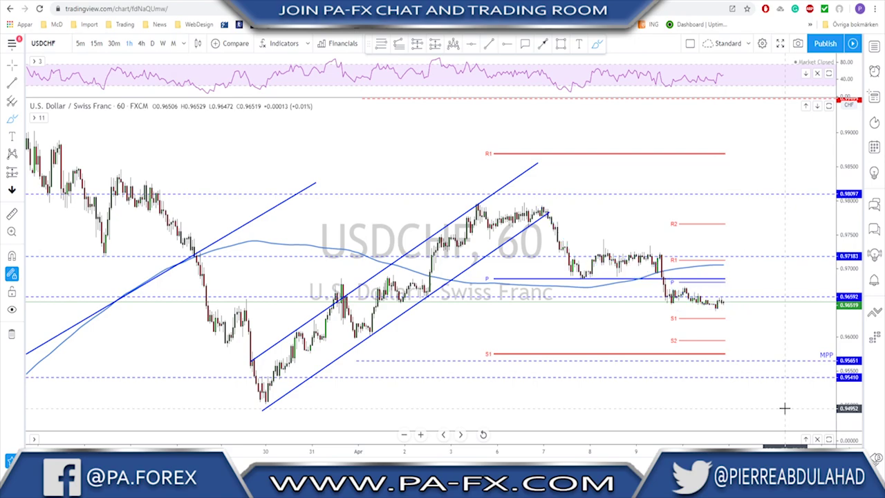
Open USDCAD on the daily interval, brush the support under the late-March low and the swings down from the top, and undo both
{"action": "key", "text": "Down"}
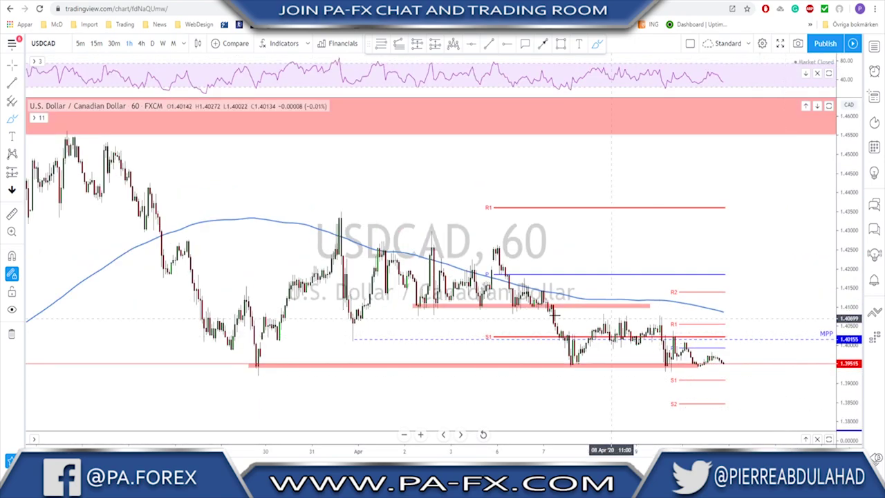
{"action": "left_click", "coordinate": [152, 43]}
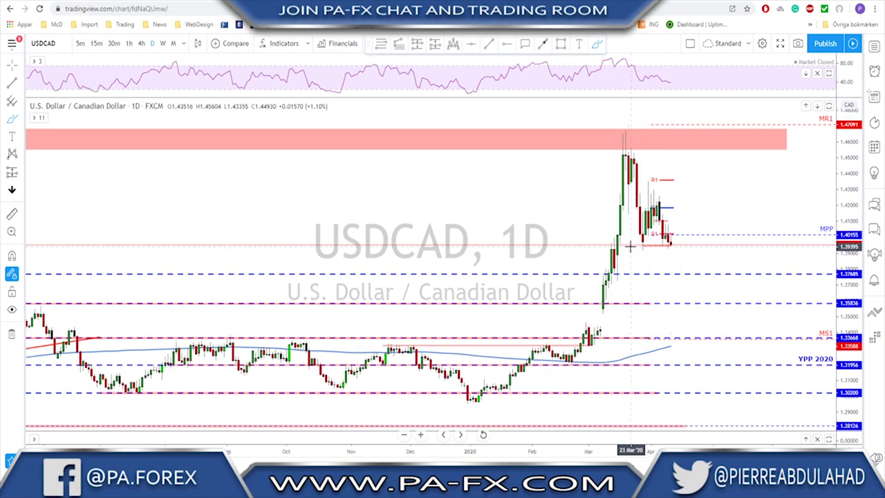
{"action": "left_click_drag", "start_coordinate": [631, 245], "coordinate": [687, 245]}
{"action": "mouse_move", "coordinate": [626, 143]}
{"action": "left_mouse_down"}
{"action": "mouse_move", "coordinate": [626, 188]}
{"action": "mouse_move", "coordinate": [632, 150]}
{"action": "mouse_move", "coordinate": [643, 200]}
{"action": "mouse_move", "coordinate": [643, 247]}
{"action": "left_mouse_up"}
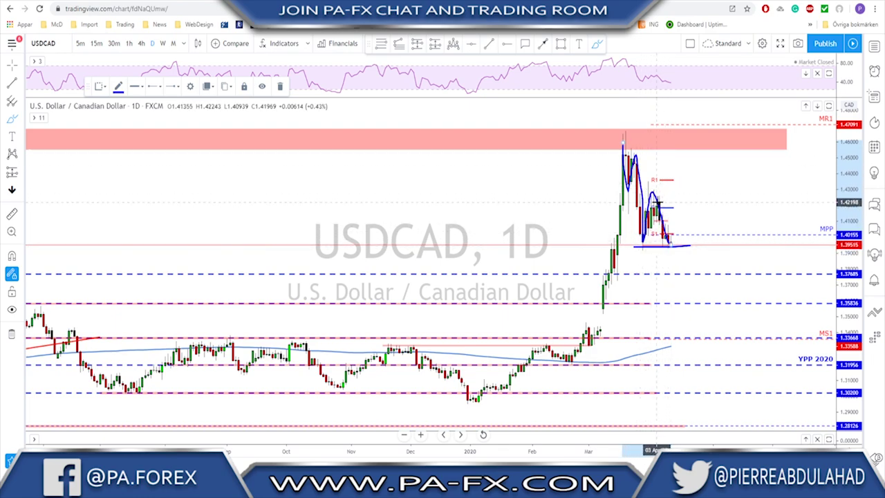
{"action": "key", "text": "ctrl+z"}
{"action": "key", "text": "ctrl+z"}
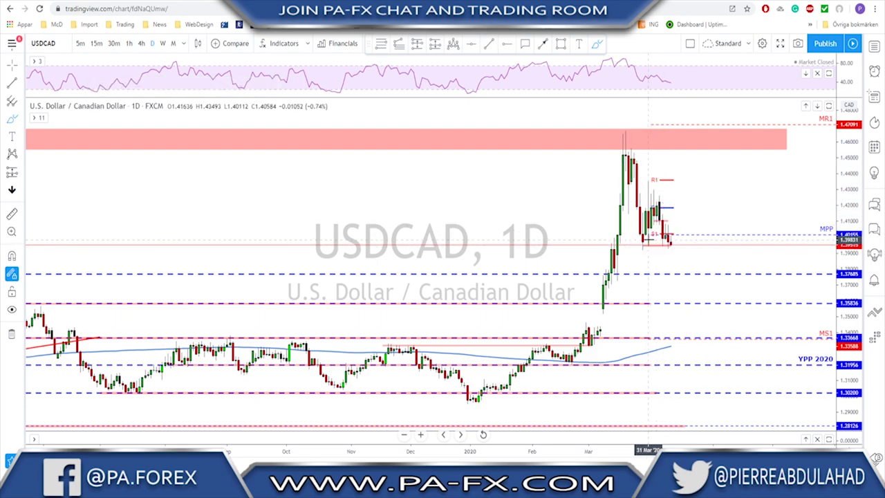
Circle the late-March USDCAD low, brush its support line and a breakdown path to the 1.35836 level, and undo all strokes
{"action": "left_click_drag", "start_coordinate": [637, 243], "coordinate": [650, 247]}
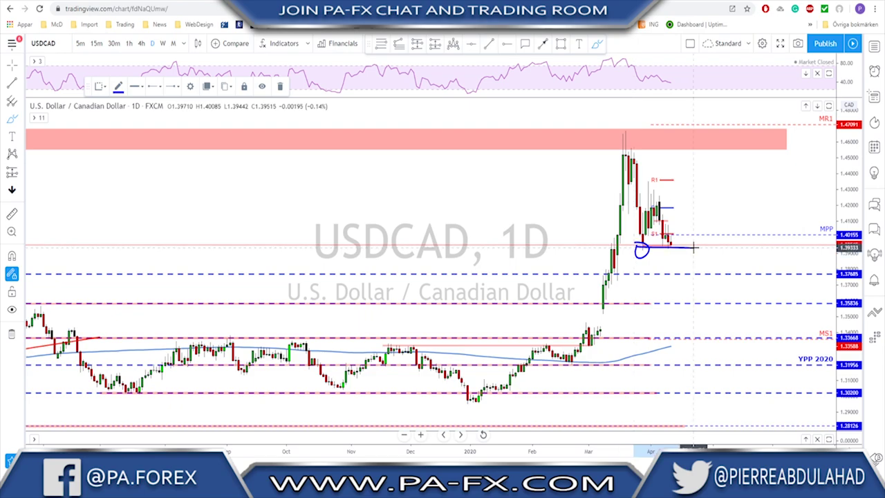
{"action": "left_click_drag", "start_coordinate": [667, 237], "coordinate": [693, 311]}
{"action": "mouse_move", "coordinate": [600, 303]}
{"action": "left_mouse_down"}
{"action": "mouse_move", "coordinate": [583, 322]}
{"action": "mouse_move", "coordinate": [589, 307]}
{"action": "left_mouse_up"}
{"action": "key", "text": "ctrl+z"}
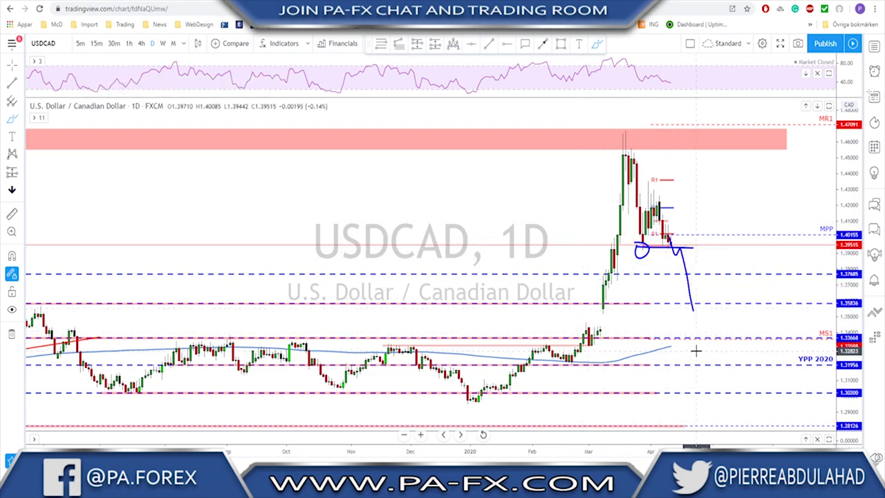
{"action": "key", "text": "ctrl+z"}
{"action": "key", "text": "ctrl+z"}
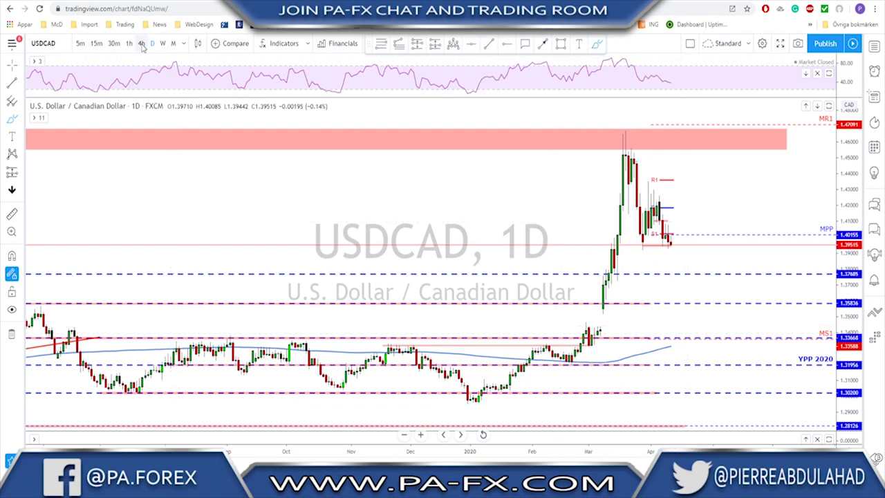
On the 4-hour USDCAD chart, brush the decline, its support line and a break, retest and fall to 1.35836, and undo everything
{"action": "left_click", "coordinate": [142, 44]}
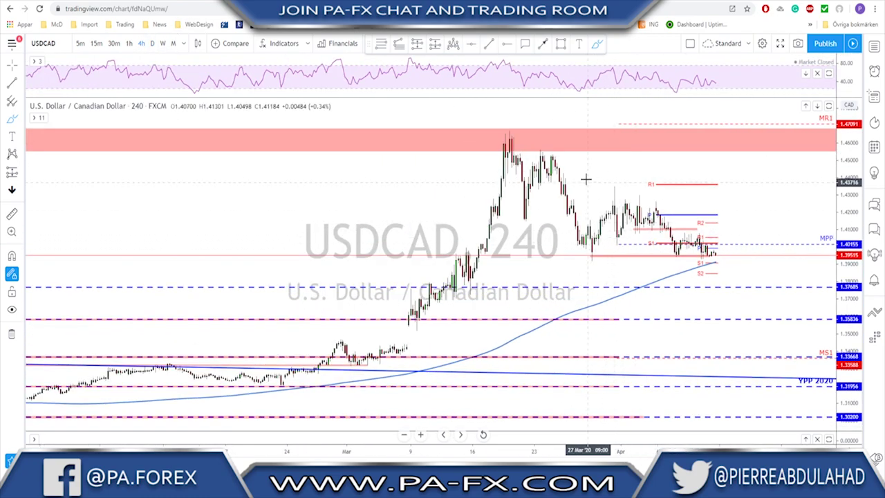
{"action": "mouse_move", "coordinate": [510, 137]}
{"action": "left_mouse_down"}
{"action": "mouse_move", "coordinate": [527, 221]}
{"action": "mouse_move", "coordinate": [543, 176]}
{"action": "mouse_move", "coordinate": [556, 170]}
{"action": "mouse_move", "coordinate": [588, 255]}
{"action": "mouse_move", "coordinate": [616, 206]}
{"action": "mouse_move", "coordinate": [647, 209]}
{"action": "mouse_move", "coordinate": [692, 260]}
{"action": "mouse_move", "coordinate": [716, 256]}
{"action": "left_mouse_up"}
{"action": "mouse_move", "coordinate": [566, 253]}
{"action": "left_mouse_down"}
{"action": "mouse_move", "coordinate": [750, 257]}
{"action": "mouse_move", "coordinate": [717, 262]}
{"action": "mouse_move", "coordinate": [740, 310]}
{"action": "mouse_move", "coordinate": [745, 296]}
{"action": "left_mouse_up"}
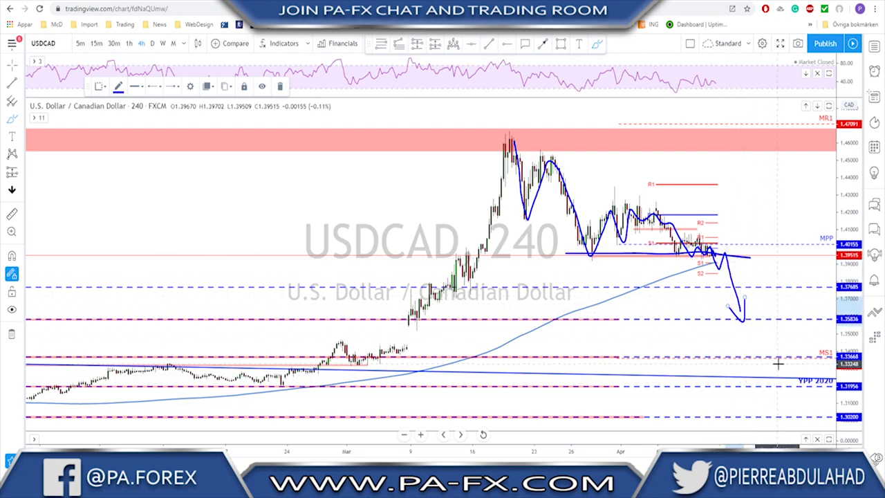
{"action": "key", "text": "ctrl+z"}
{"action": "key", "text": "ctrl+z"}
{"action": "key", "text": "ctrl+z"}
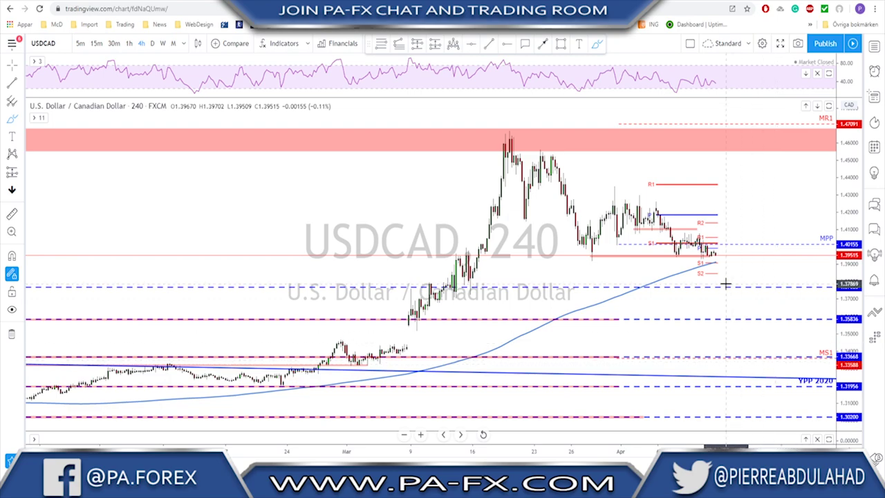
Open AUDUSD on the daily interval, brush the rally from the March low and the consolidation box's upper edge, and undo both
{"action": "key", "text": "Down"}
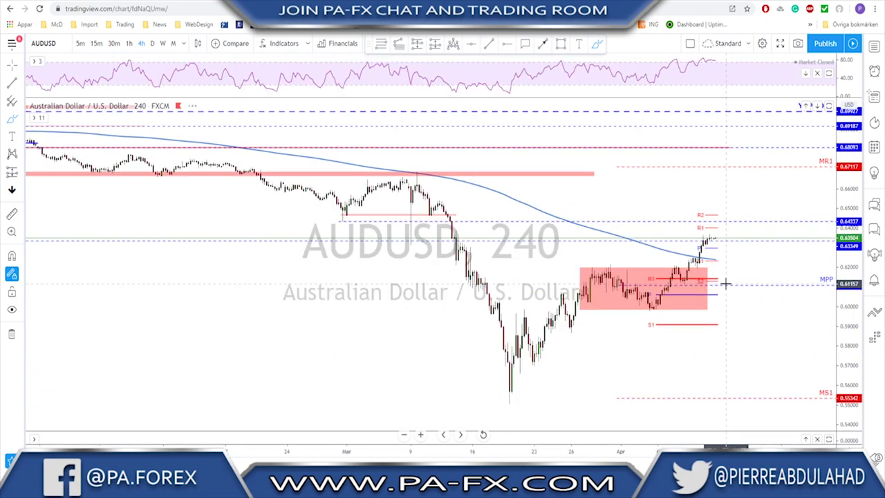
{"action": "left_click", "coordinate": [152, 43]}
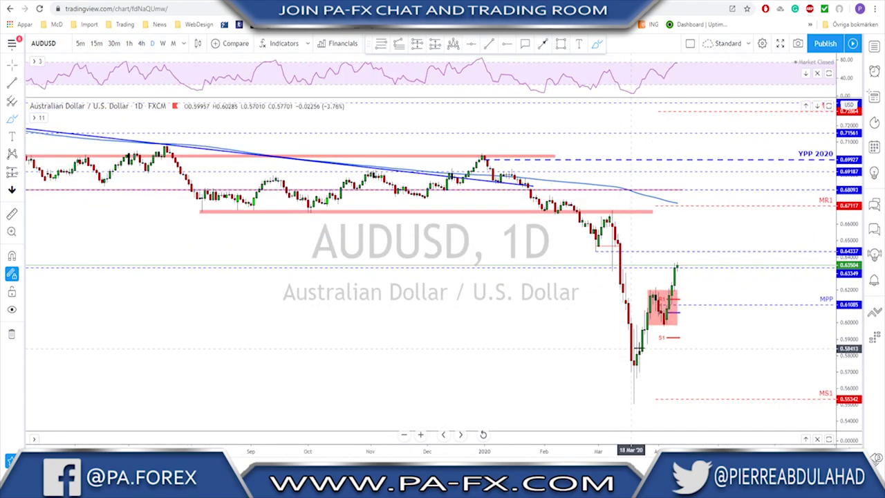
{"action": "mouse_move", "coordinate": [636, 395]}
{"action": "left_mouse_down"}
{"action": "mouse_move", "coordinate": [647, 289]}
{"action": "mouse_move", "coordinate": [664, 326]}
{"action": "mouse_move", "coordinate": [678, 265]}
{"action": "left_mouse_up"}
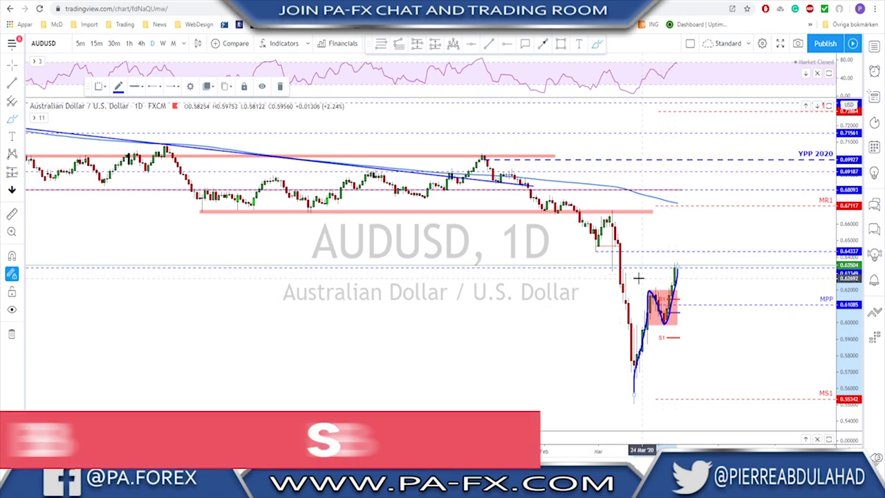
{"action": "left_click_drag", "start_coordinate": [644, 289], "coordinate": [676, 290]}
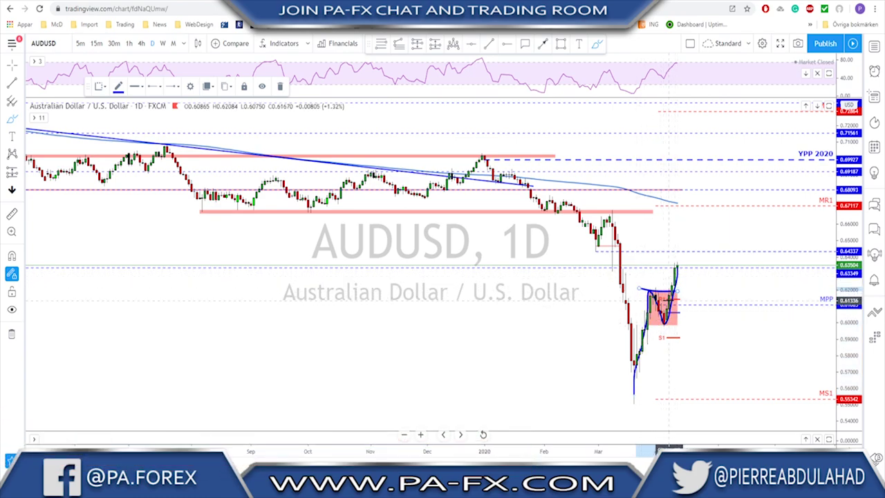
{"action": "key", "text": "ctrl+z"}
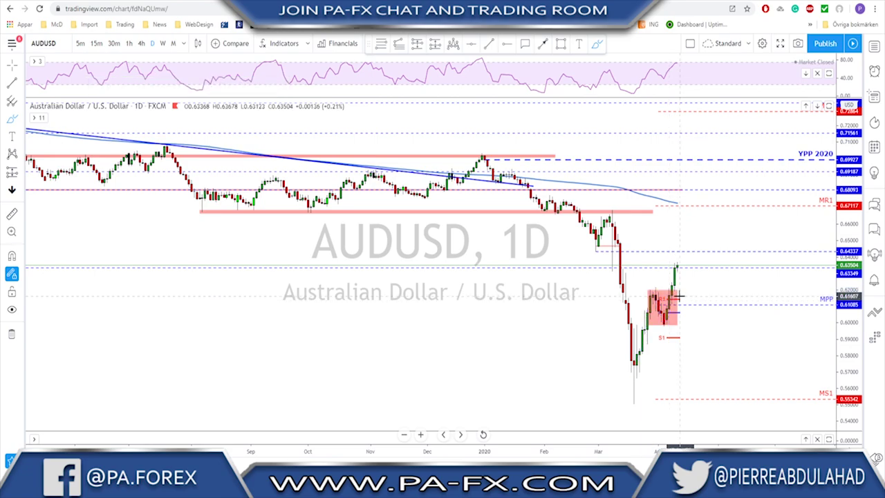
Circle the AUDUSD swing low and high before the March drop on the daily chart, and undo the markings
{"action": "scroll", "coordinate": [665, 311], "scroll_direction": "up", "scroll_amount": 1}
{"action": "scroll", "coordinate": [656, 304], "scroll_direction": "up", "scroll_amount": 1}
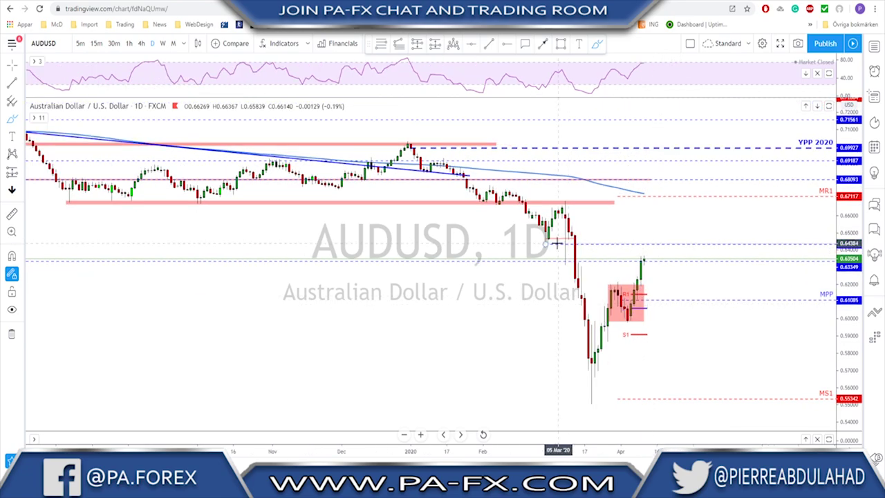
{"action": "left_click_drag", "start_coordinate": [565, 235], "coordinate": [563, 237]}
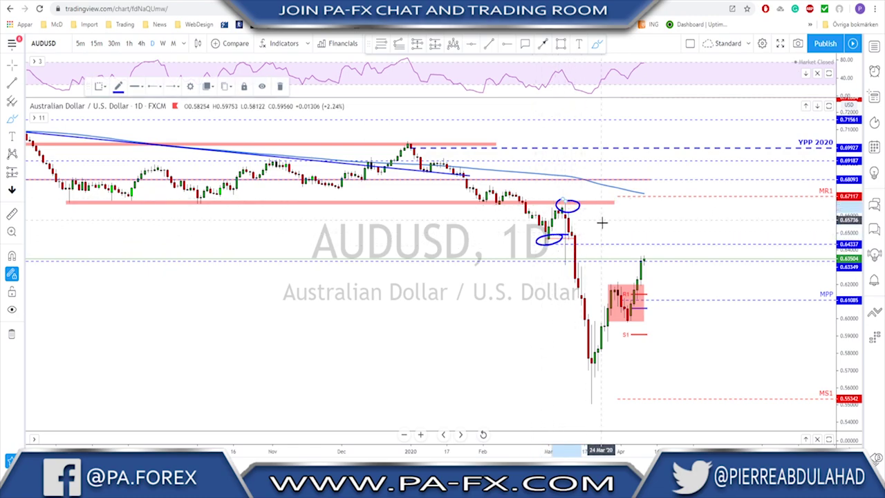
{"action": "key", "text": "ctrl+z"}
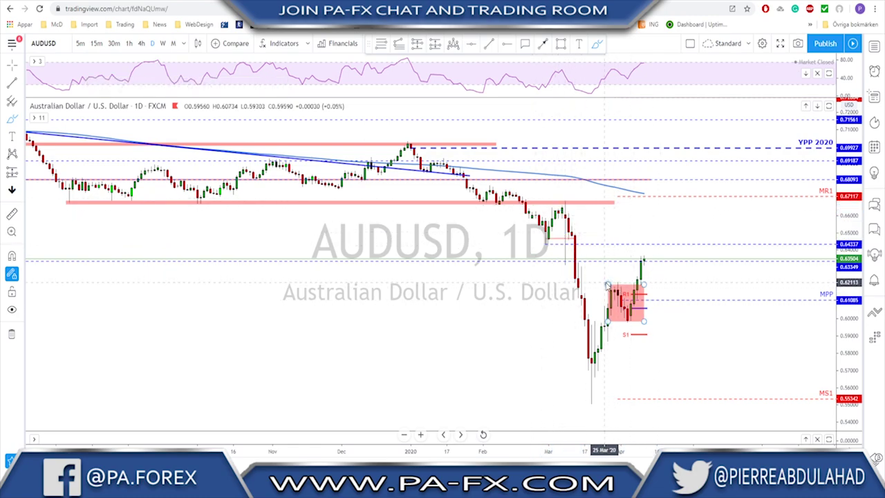
Brush a line along the AUDUSD consolidation box's upper edge, sketch price paths near the latest candles, and undo those paths
{"action": "left_click_drag", "start_coordinate": [601, 283], "coordinate": [683, 281]}
{"action": "mouse_move", "coordinate": [641, 260]}
{"action": "left_mouse_down"}
{"action": "mouse_move", "coordinate": [653, 282]}
{"action": "mouse_move", "coordinate": [668, 233]}
{"action": "left_mouse_up"}
{"action": "left_click_drag", "start_coordinate": [653, 270], "coordinate": [650, 273]}
{"action": "key", "text": "ctrl+z"}
{"action": "key", "text": "ctrl+z"}
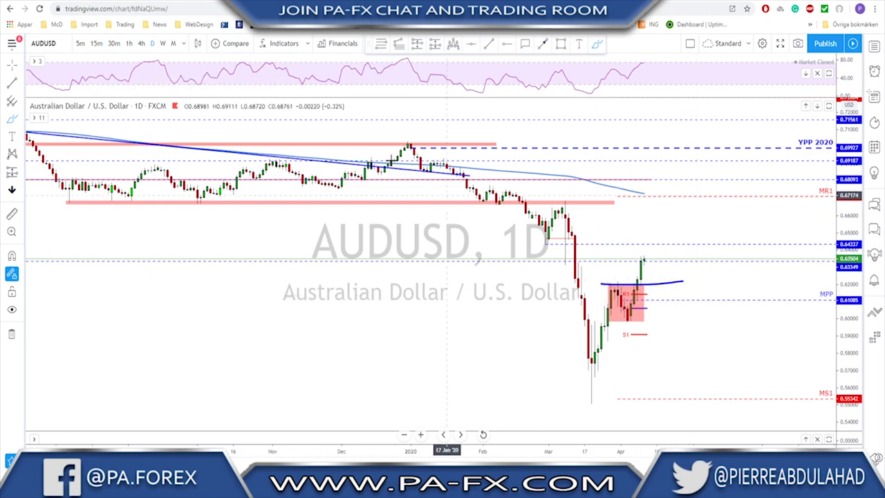
Switch AUDUSD to the 1-hour interval and remove the brushed line along the consolidation box's upper edge
{"action": "left_click", "coordinate": [141, 43]}
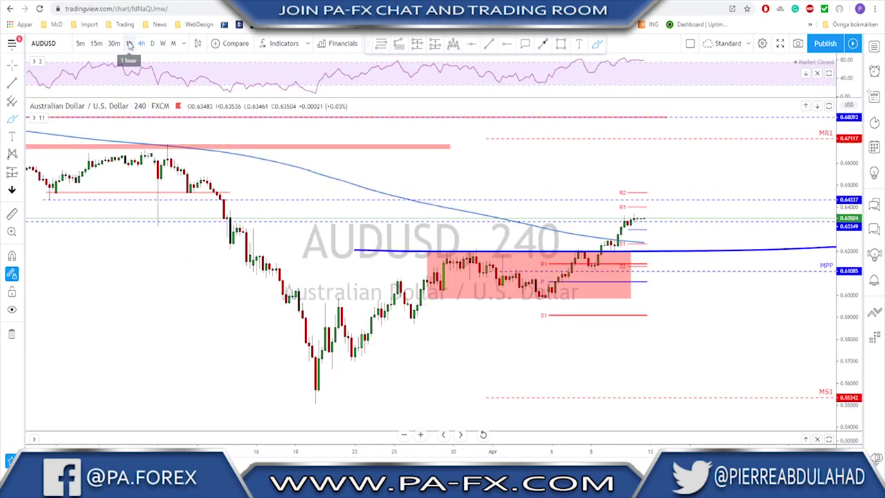
{"action": "left_click", "coordinate": [129, 43]}
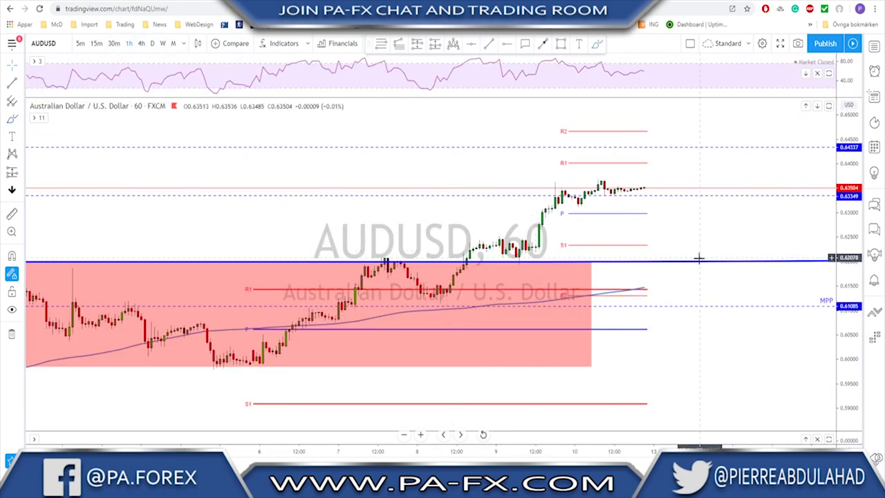
{"action": "left_click_drag", "start_coordinate": [699, 257], "coordinate": [700, 266]}
{"action": "scroll", "coordinate": [671, 263], "scroll_direction": "down", "scroll_amount": 5}
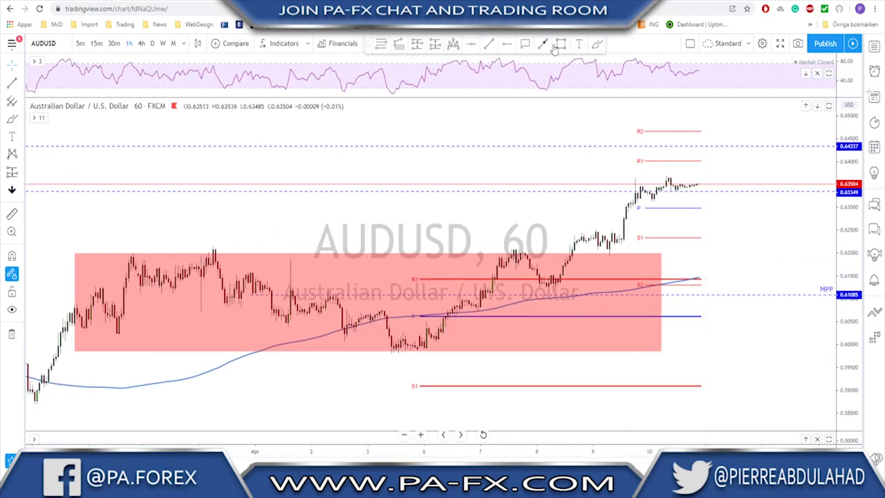
Draw arrows from the latest AUDUSD candles down to about 0.6195 at the consolidation box and up past the 0.64337 level
{"action": "left_click", "coordinate": [543, 44]}
{"action": "left_click_drag", "start_coordinate": [684, 183], "coordinate": [716, 253]}
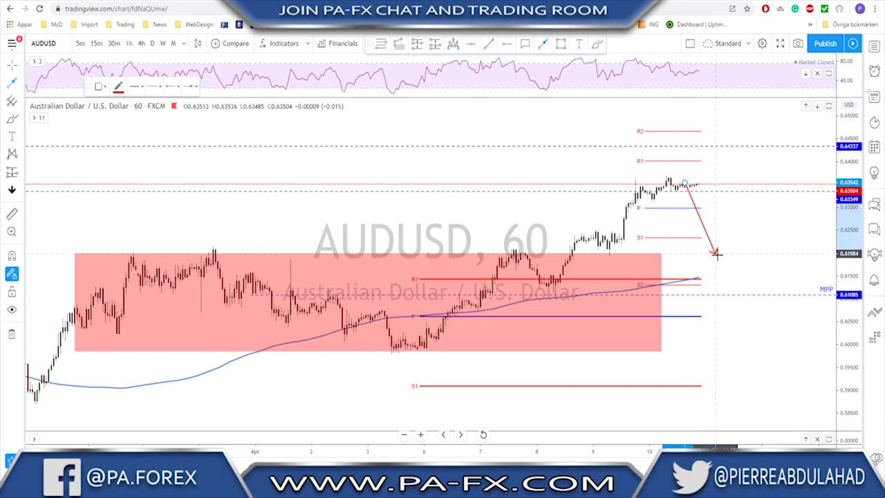
{"action": "left_click", "coordinate": [716, 254]}
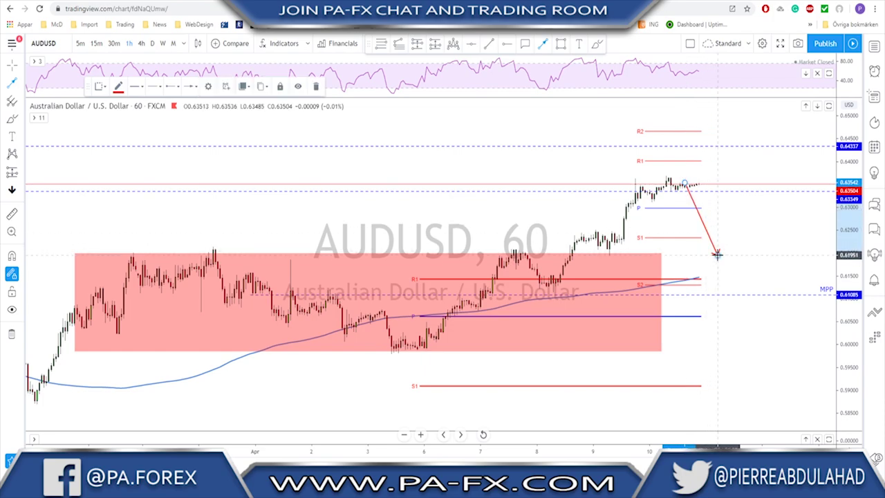
{"action": "double_click", "coordinate": [743, 140]}
Extend the AUDUSD consolidation box beyond the latest candles with its top at about 0.6211, and add a horizontal ray along its upper edge
{"action": "left_click", "coordinate": [661, 253]}
{"action": "left_click_drag", "start_coordinate": [661, 253], "coordinate": [766, 247]}
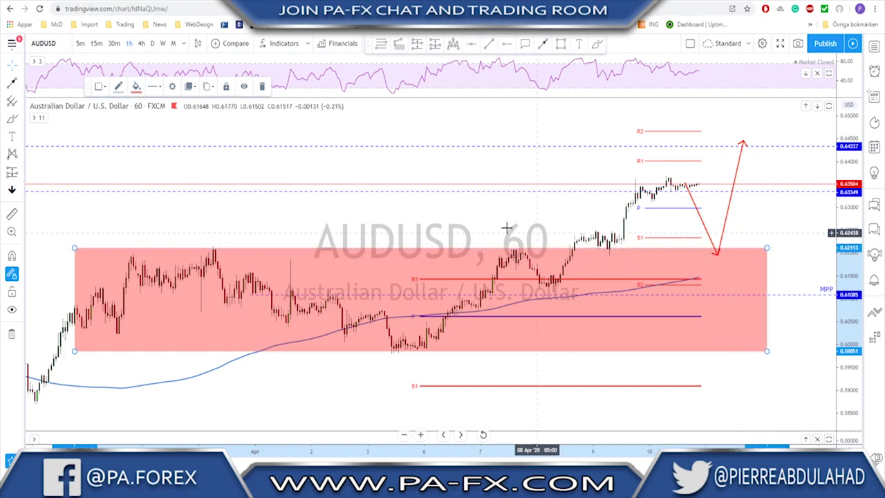
{"action": "left_click", "coordinate": [507, 47]}
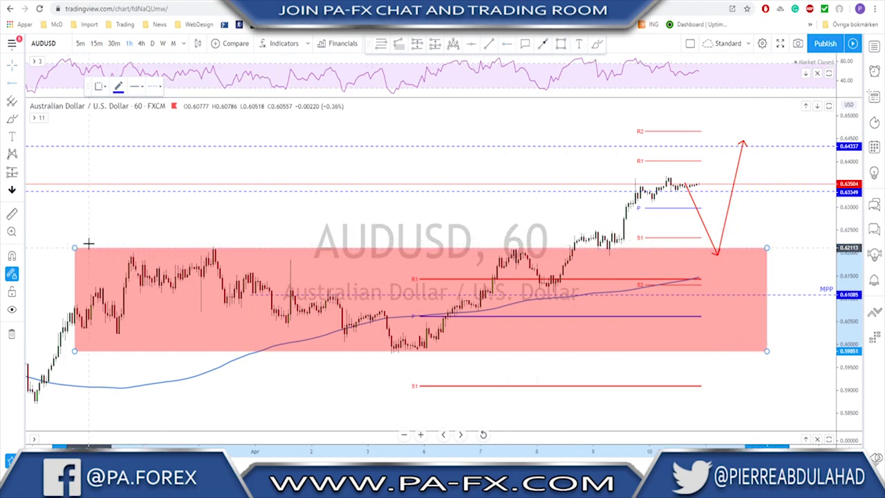
{"action": "left_click", "coordinate": [69, 248]}
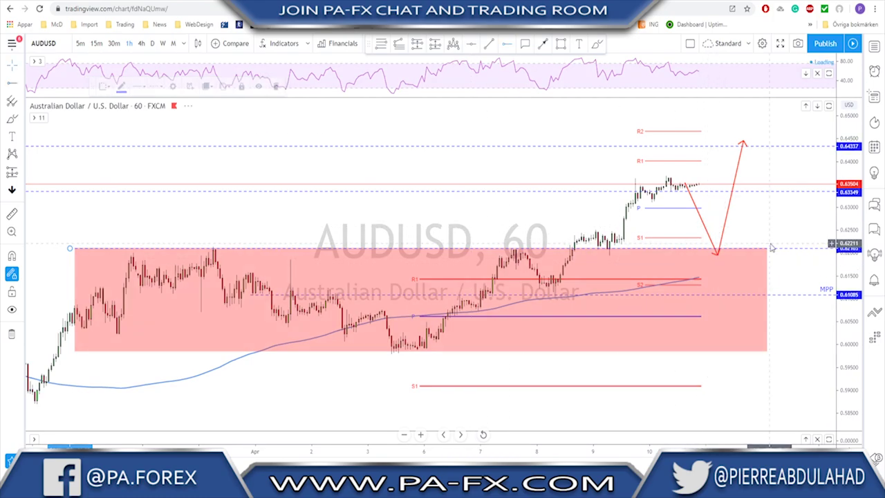
Open NZDUSD on the daily interval and compare its recent swing high with the one on AUDUSD
{"action": "key", "text": "Down"}
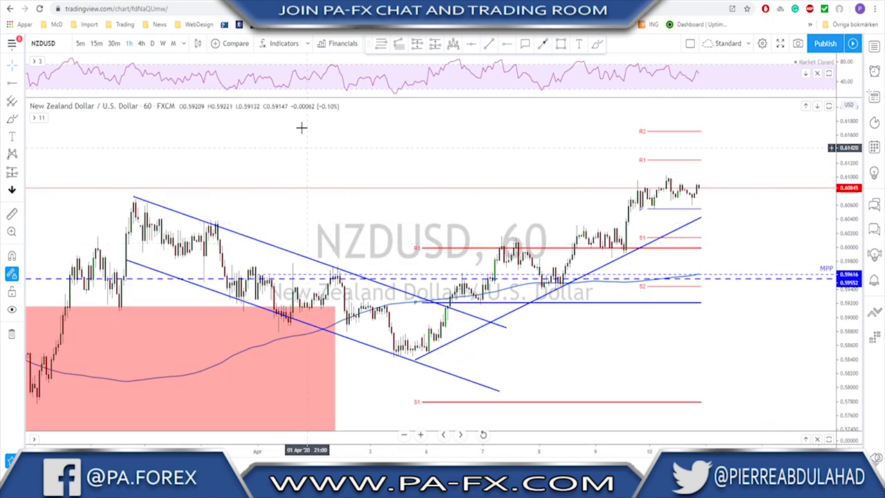
{"action": "left_click", "coordinate": [151, 43]}
{"action": "scroll", "coordinate": [675, 258], "scroll_direction": "up", "scroll_amount": 3}
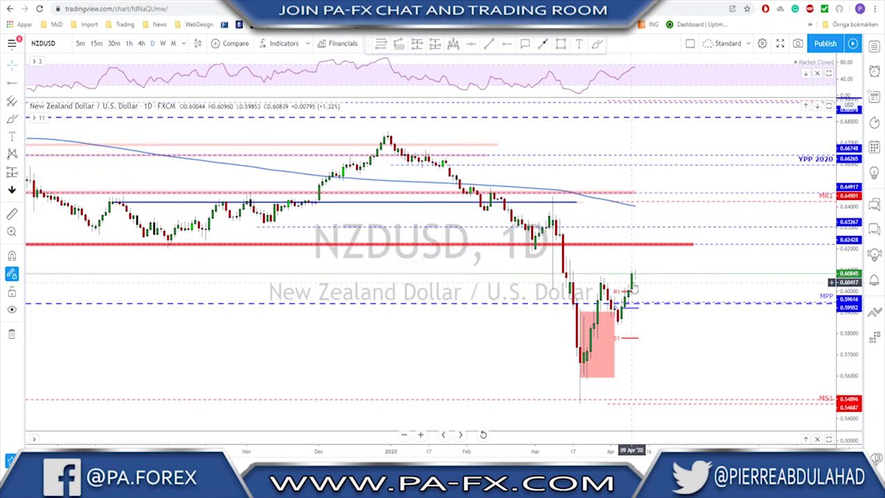
{"action": "key", "text": "Up"}
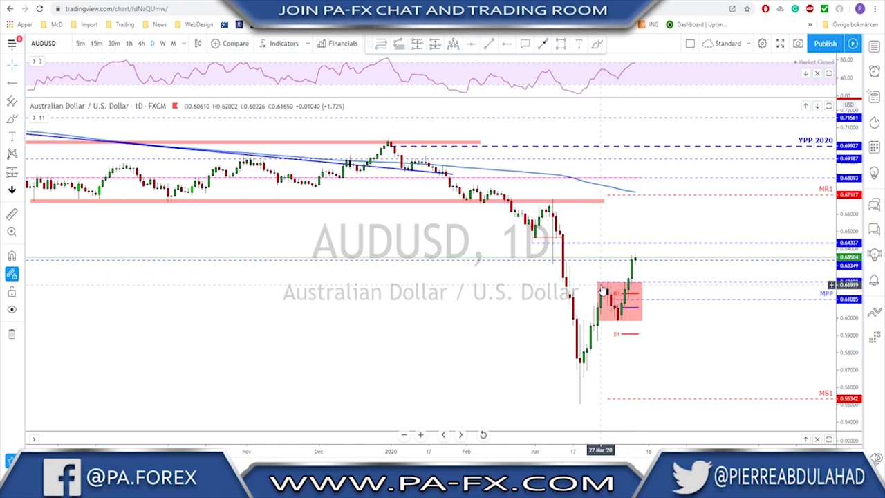
{"action": "key", "text": "space"}
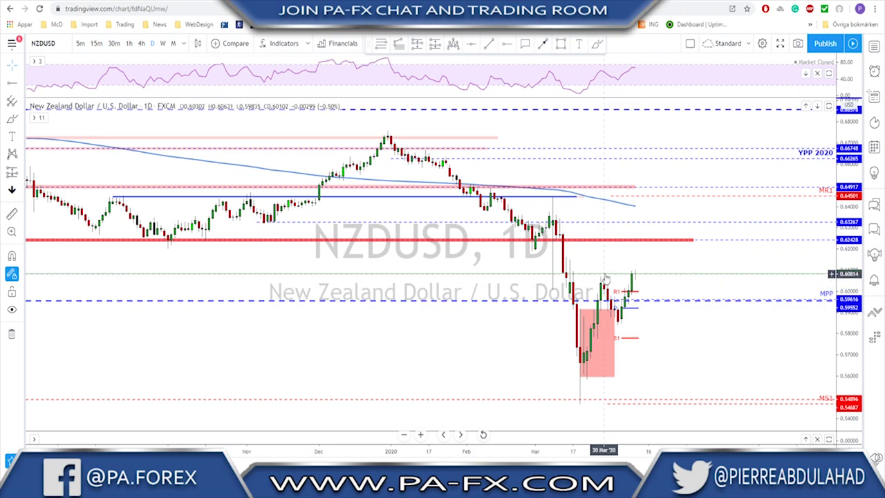
{"action": "scroll", "coordinate": [611, 278], "scroll_direction": "down", "scroll_amount": 3}
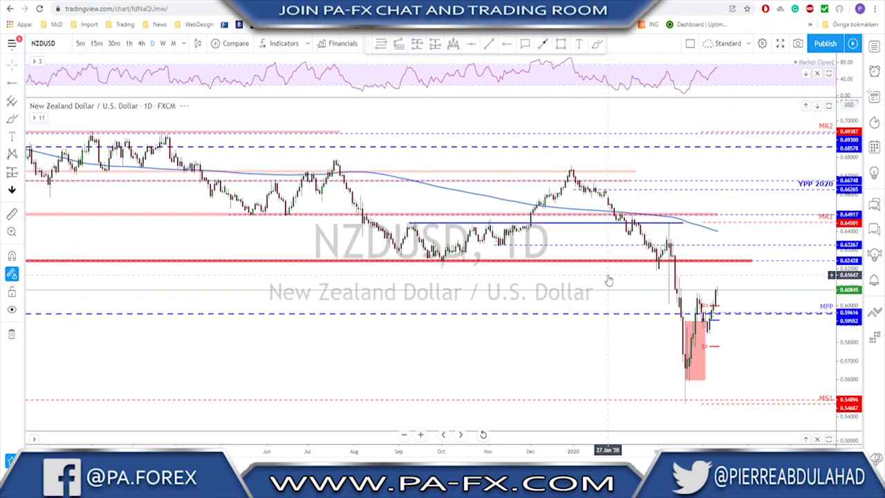
Draw an arrow from the latest NZDUSD daily candle up to the thick red level near 0.62428, and delete it
{"action": "left_click", "coordinate": [542, 43]}
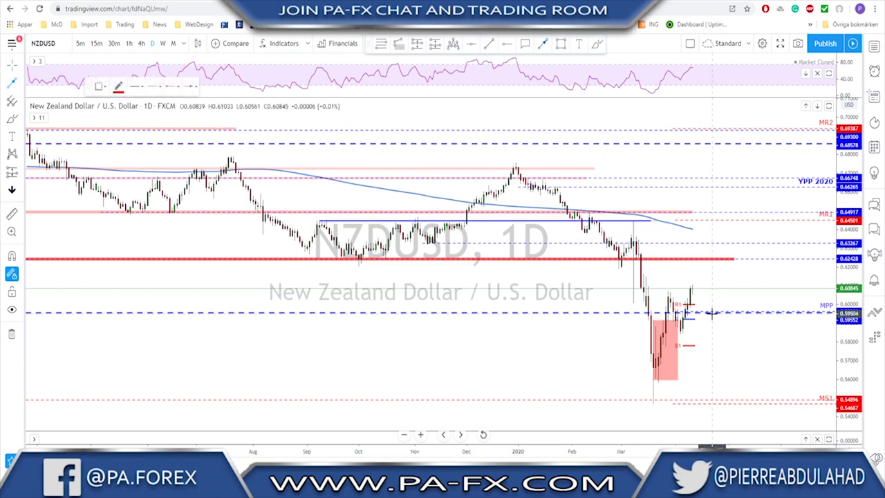
{"action": "left_click", "coordinate": [690, 292]}
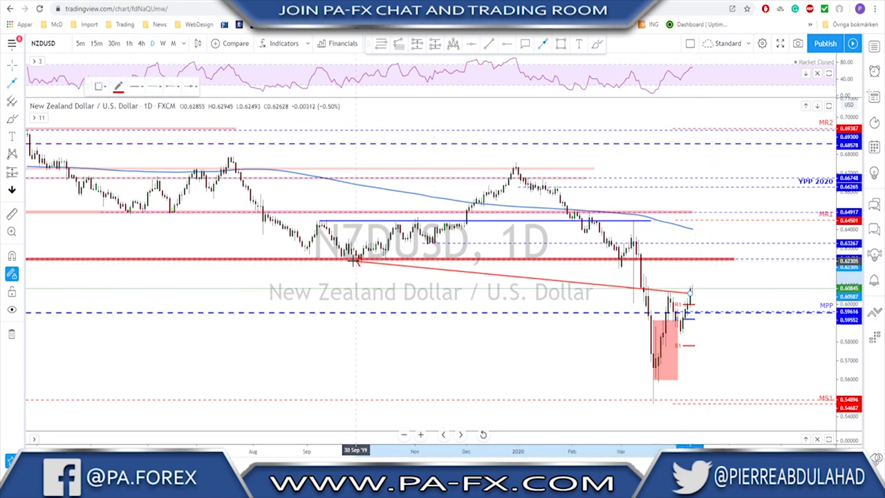
{"action": "left_click", "coordinate": [674, 254]}
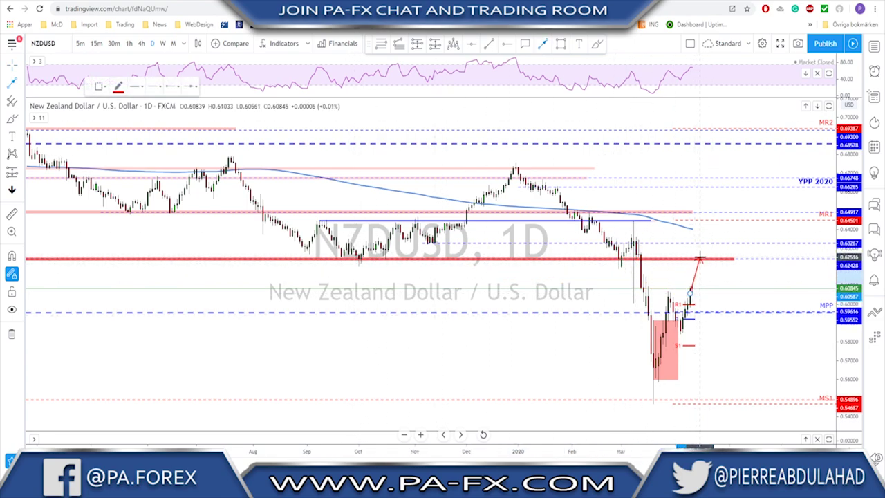
{"action": "left_click", "coordinate": [699, 257]}
{"action": "left_click", "coordinate": [692, 273]}
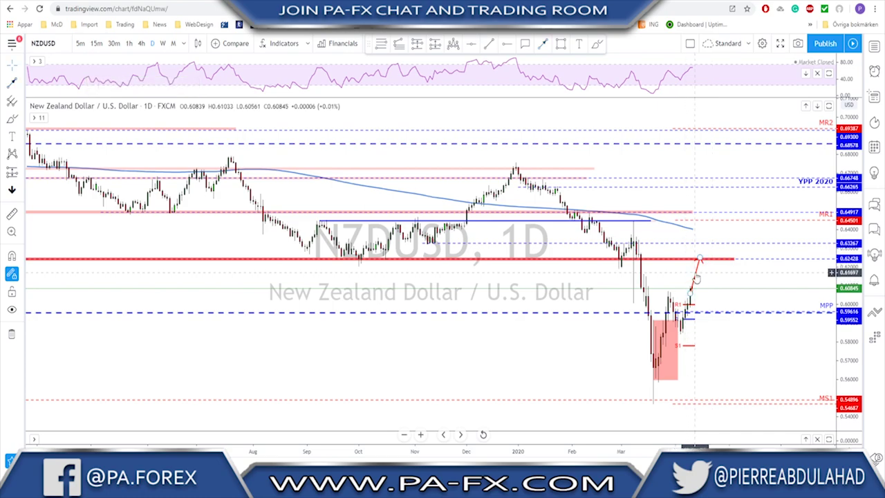
{"action": "left_click", "coordinate": [696, 278]}
{"action": "key", "text": "Delete"}
Switch NZDUSD to the 1-hour interval and frame the falling channel together with the recent rally
{"action": "left_click", "coordinate": [141, 43]}
{"action": "left_click", "coordinate": [129, 43]}
{"action": "scroll", "coordinate": [719, 208], "scroll_direction": "down", "scroll_amount": 3}
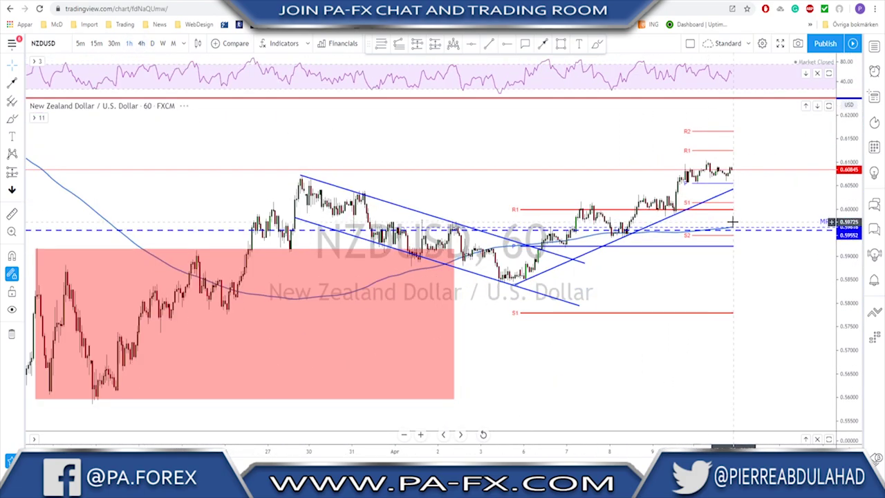
{"action": "scroll", "coordinate": [733, 223], "scroll_direction": "up", "scroll_amount": 2}
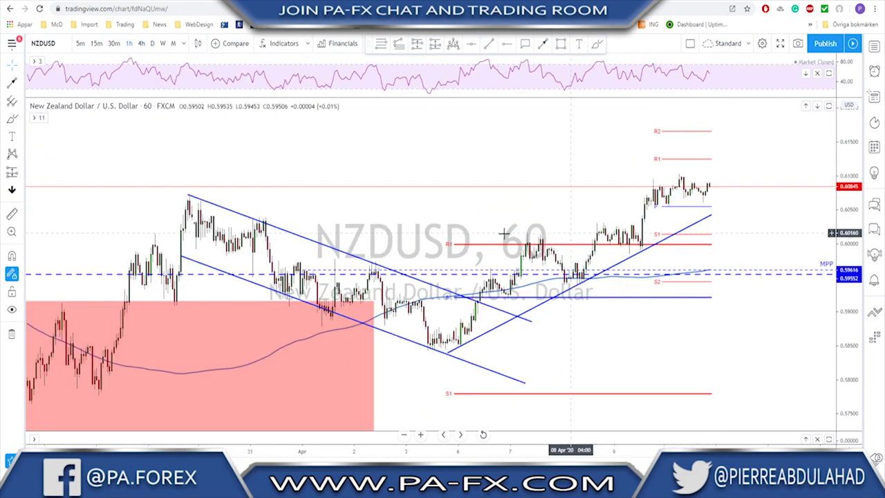
Circle the swing high at the falling channel's start, brush the rally's waves above the rising trendline, and delete the waves
{"action": "left_click", "coordinate": [597, 44]}
{"action": "left_click_drag", "start_coordinate": [192, 194], "coordinate": [189, 217]}
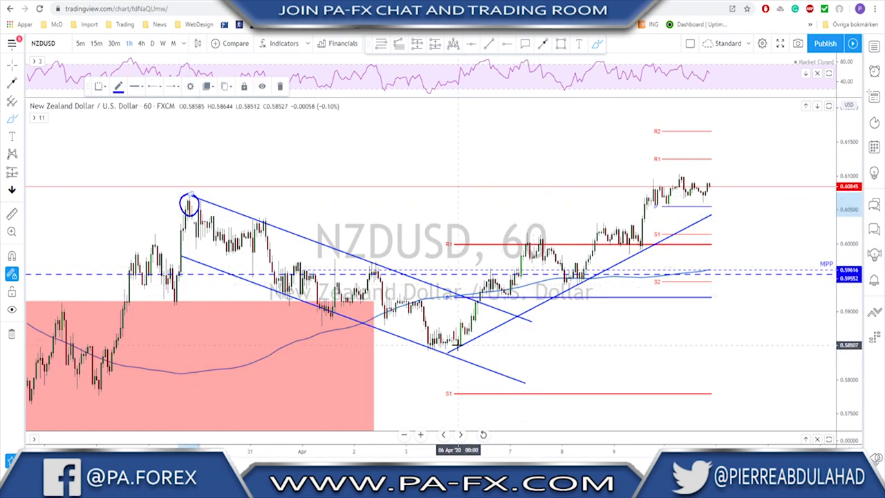
{"action": "scroll", "coordinate": [452, 340], "scroll_direction": "down", "scroll_amount": 2}
{"action": "scroll", "coordinate": [539, 272], "scroll_direction": "up", "scroll_amount": 2}
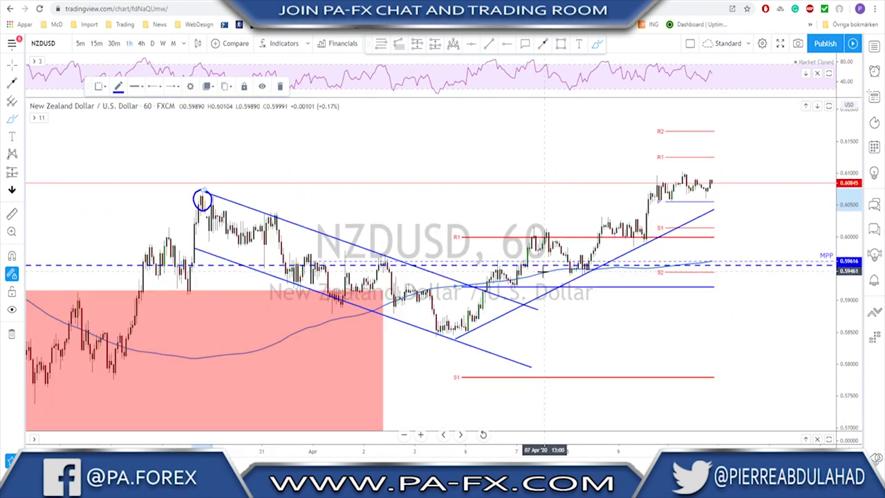
{"action": "mouse_move", "coordinate": [467, 332]}
{"action": "left_mouse_down"}
{"action": "mouse_move", "coordinate": [528, 242]}
{"action": "mouse_move", "coordinate": [595, 278]}
{"action": "mouse_move", "coordinate": [609, 228]}
{"action": "mouse_move", "coordinate": [637, 237]}
{"action": "mouse_move", "coordinate": [687, 175]}
{"action": "mouse_move", "coordinate": [713, 203]}
{"action": "mouse_move", "coordinate": [731, 158]}
{"action": "left_mouse_up"}
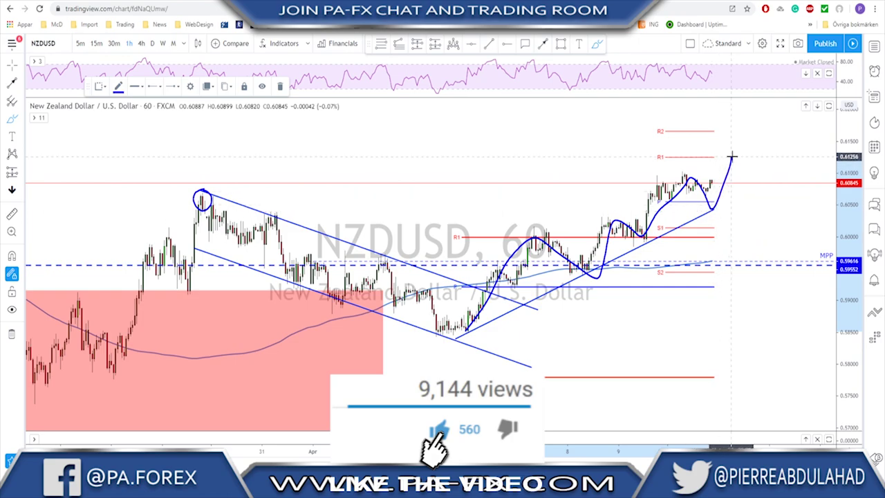
{"action": "key", "text": "Delete"}
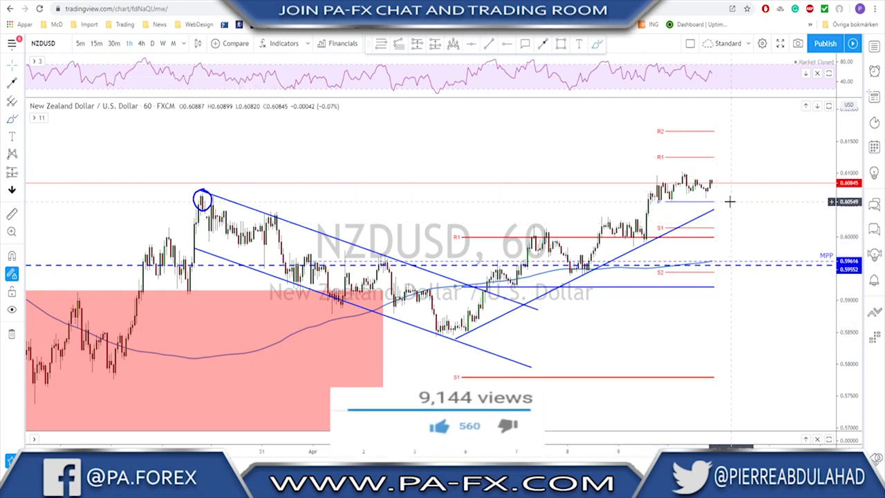
Extend the NZDUSD rising trendline to about 0.6109 and remove the circle from the channel's swing high
{"action": "left_click_drag", "start_coordinate": [714, 210], "coordinate": [792, 168]}
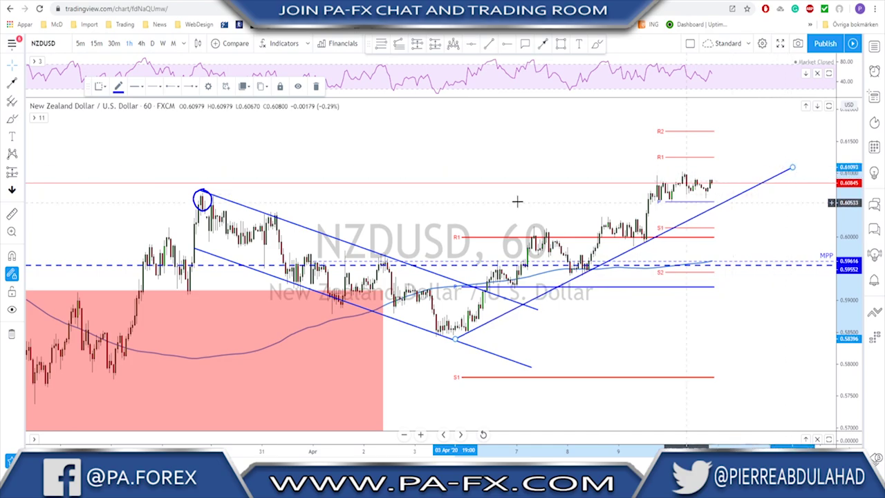
{"action": "left_click_drag", "start_coordinate": [194, 195], "coordinate": [222, 158]}
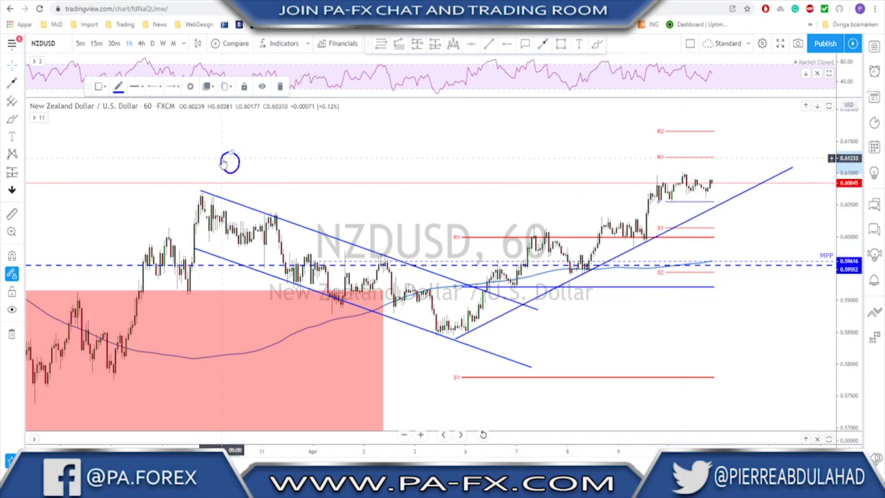
Circle the three NZDUSD lows along the rising trendline, sketch a bounce from the latest candle, and undo the markings
{"action": "left_click", "coordinate": [599, 46]}
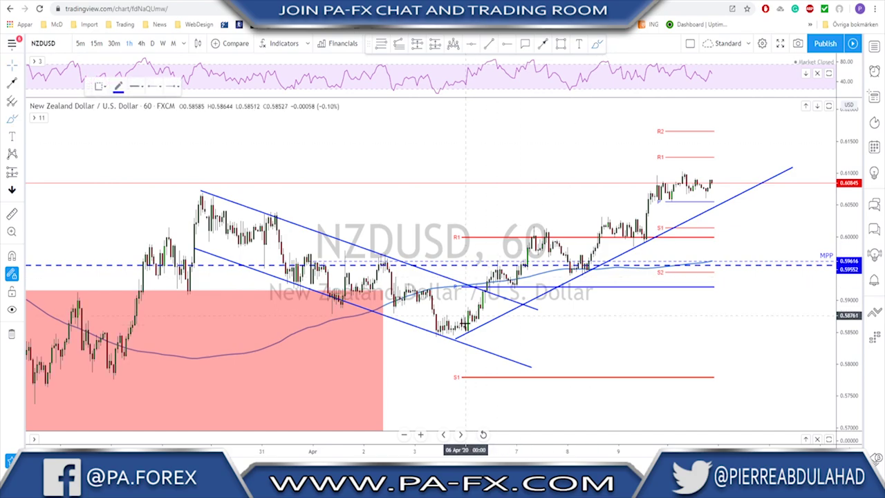
{"action": "left_click_drag", "start_coordinate": [468, 325], "coordinate": [458, 323]}
{"action": "left_click_drag", "start_coordinate": [578, 263], "coordinate": [579, 264]}
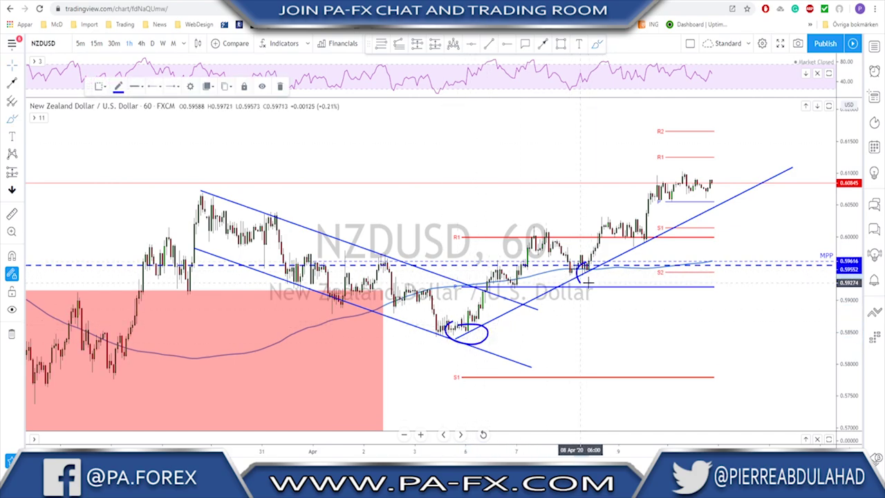
{"action": "mouse_move", "coordinate": [653, 239]}
{"action": "left_mouse_down"}
{"action": "mouse_move", "coordinate": [630, 243]}
{"action": "mouse_move", "coordinate": [653, 245]}
{"action": "left_mouse_up"}
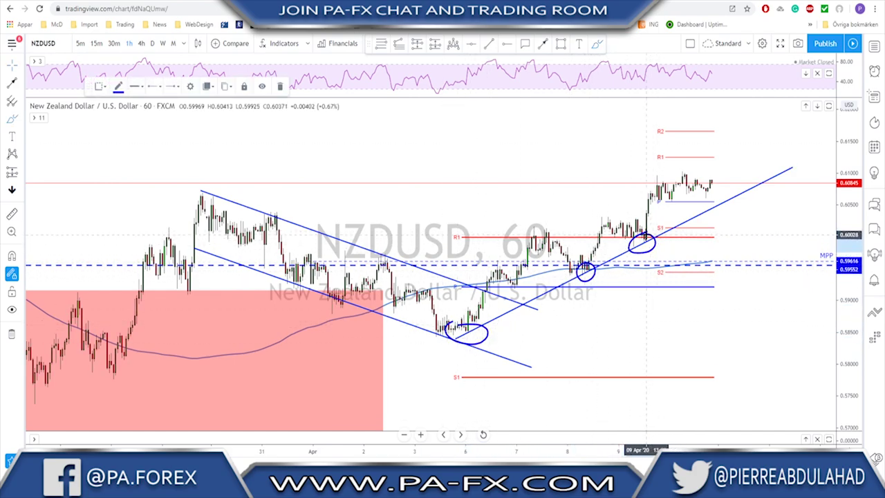
{"action": "mouse_move", "coordinate": [710, 182]}
{"action": "left_mouse_down"}
{"action": "mouse_move", "coordinate": [717, 205]}
{"action": "mouse_move", "coordinate": [727, 163]}
{"action": "left_mouse_up"}
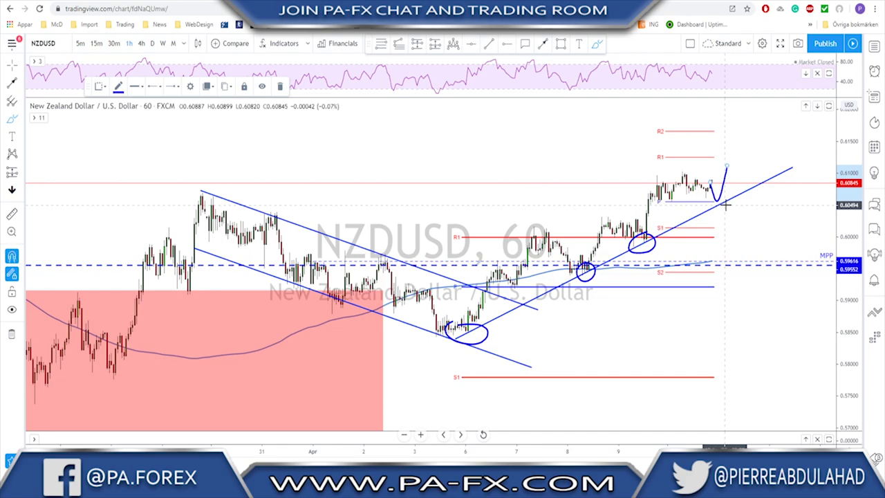
{"action": "key", "text": "ctrl+z"}
{"action": "key", "text": "ctrl+z"}
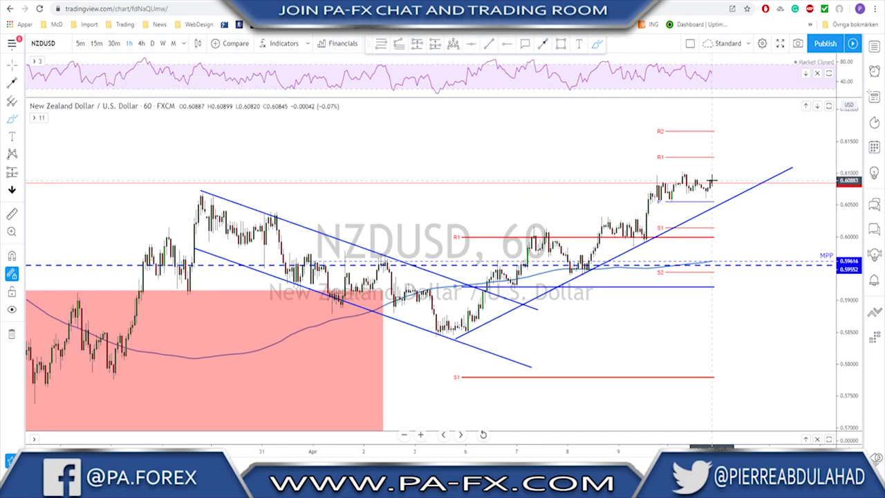
Sketch NZDUSD price paths from the latest candle, circle the lows near 0.6000, and undo all of these markings
{"action": "mouse_move", "coordinate": [710, 181]}
{"action": "left_mouse_down"}
{"action": "mouse_move", "coordinate": [717, 221]}
{"action": "mouse_move", "coordinate": [743, 173]}
{"action": "left_mouse_up"}
{"action": "key", "text": "ctrl+z"}
{"action": "mouse_move", "coordinate": [650, 231]}
{"action": "left_mouse_down"}
{"action": "mouse_move", "coordinate": [608, 239]}
{"action": "mouse_move", "coordinate": [640, 225]}
{"action": "left_mouse_up"}
{"action": "mouse_move", "coordinate": [710, 181]}
{"action": "left_mouse_down"}
{"action": "mouse_move", "coordinate": [707, 206]}
{"action": "mouse_move", "coordinate": [747, 159]}
{"action": "left_mouse_up"}
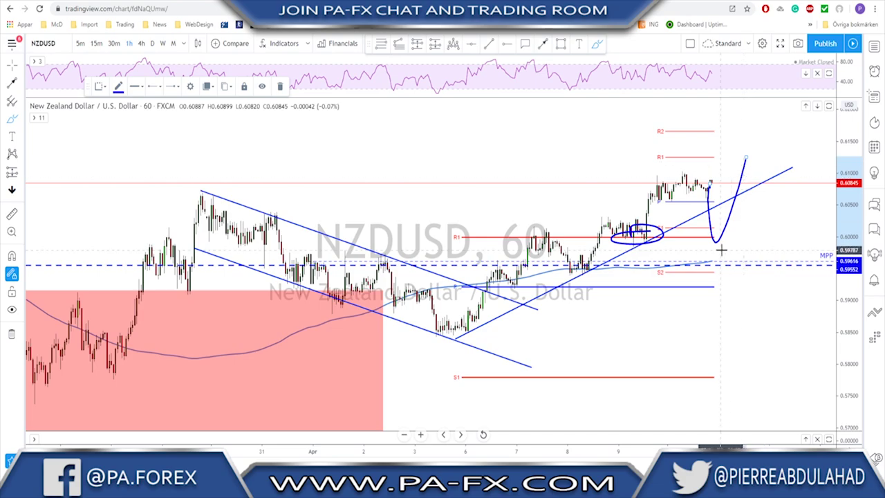
{"action": "key", "text": "ctrl+z"}
{"action": "key", "text": "ctrl+z"}
Sketch a falling NZDUSD price path below the rising trendline down to the blue weekly pivot, and undo it
{"action": "mouse_move", "coordinate": [704, 225]}
{"action": "left_mouse_down"}
{"action": "mouse_move", "coordinate": [707, 245]}
{"action": "mouse_move", "coordinate": [719, 236]}
{"action": "mouse_move", "coordinate": [741, 285]}
{"action": "left_mouse_up"}
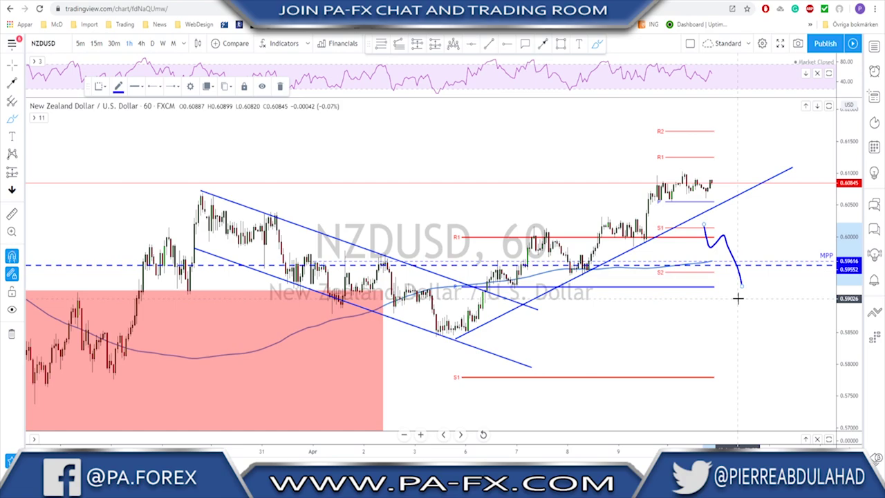
{"action": "key", "text": "ctrl+z"}
{"action": "scroll", "coordinate": [739, 265], "scroll_direction": "down", "scroll_amount": 2}
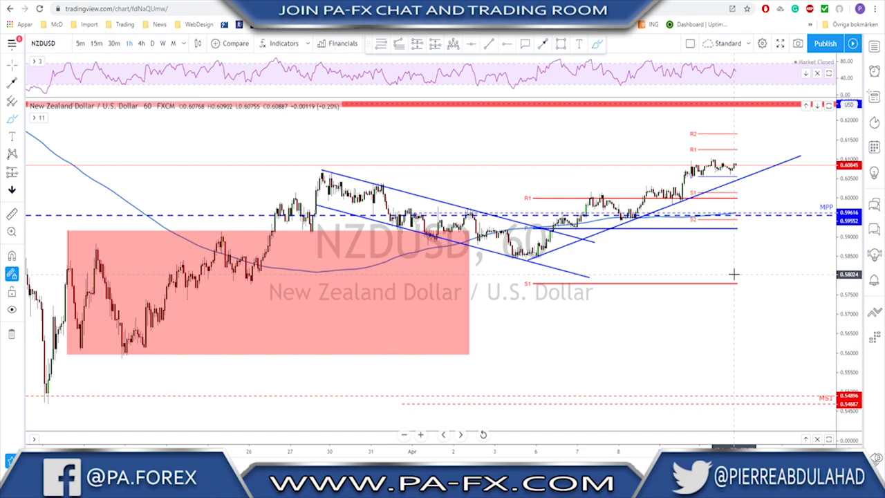
Open USDSGD, look through the remaining watchlist symbols, and hide the watchlist
{"action": "key", "text": "Down"}
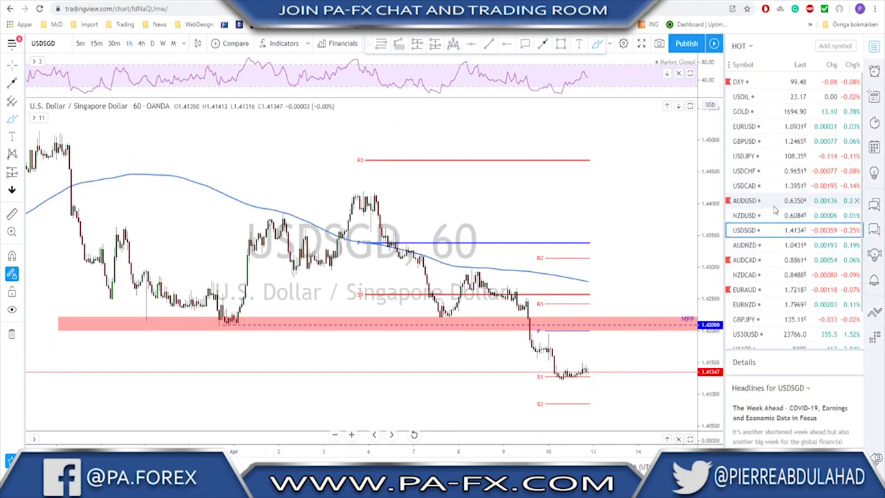
{"action": "scroll", "coordinate": [774, 209], "scroll_direction": "down", "scroll_amount": 2}
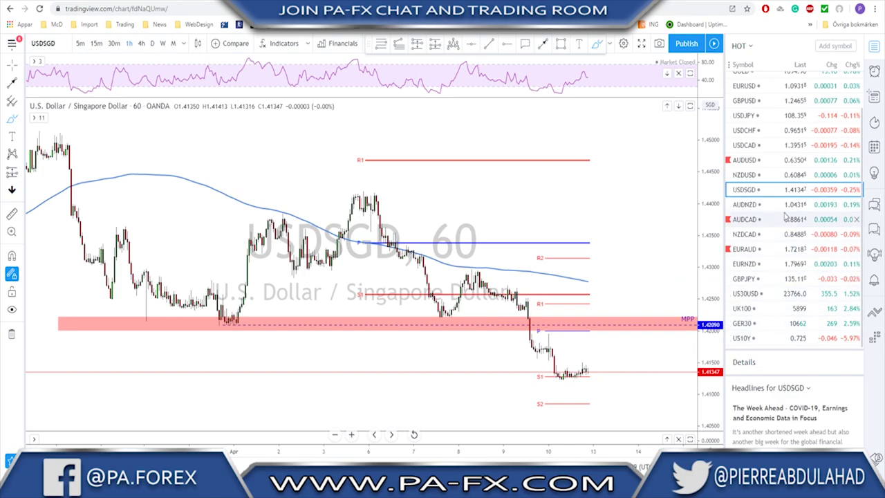
{"action": "left_click", "coordinate": [875, 45]}
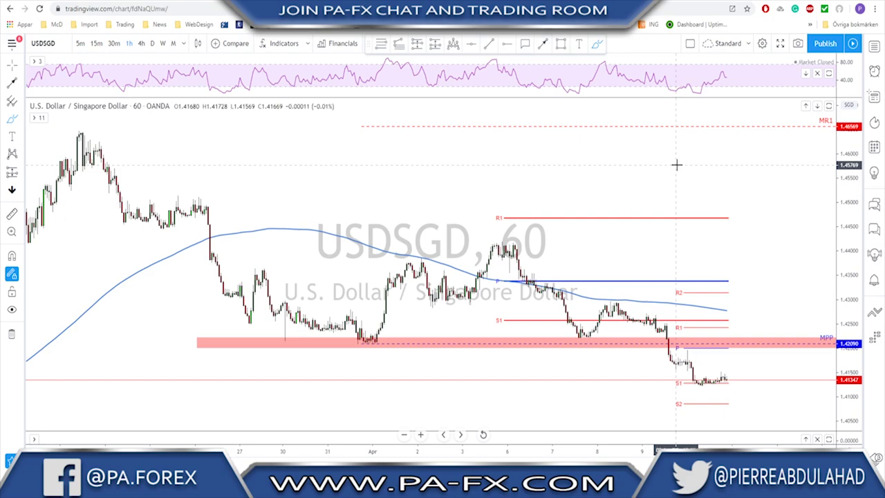
{"action": "left_click", "coordinate": [542, 44]}
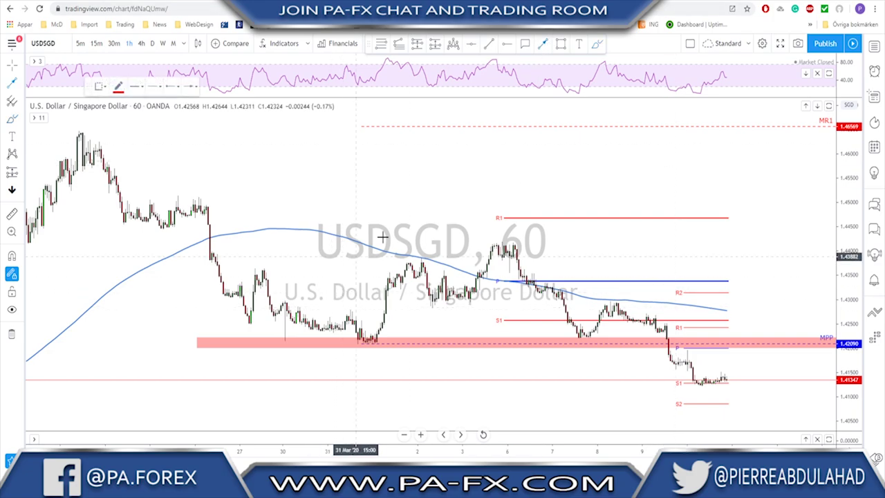
{"action": "mouse_move", "coordinate": [437, 172]}
{"action": "left_mouse_down"}
{"action": "mouse_move", "coordinate": [460, 351]}
{"action": "mouse_move", "coordinate": [453, 424]}
{"action": "mouse_move", "coordinate": [436, 440]}
{"action": "left_mouse_up"}
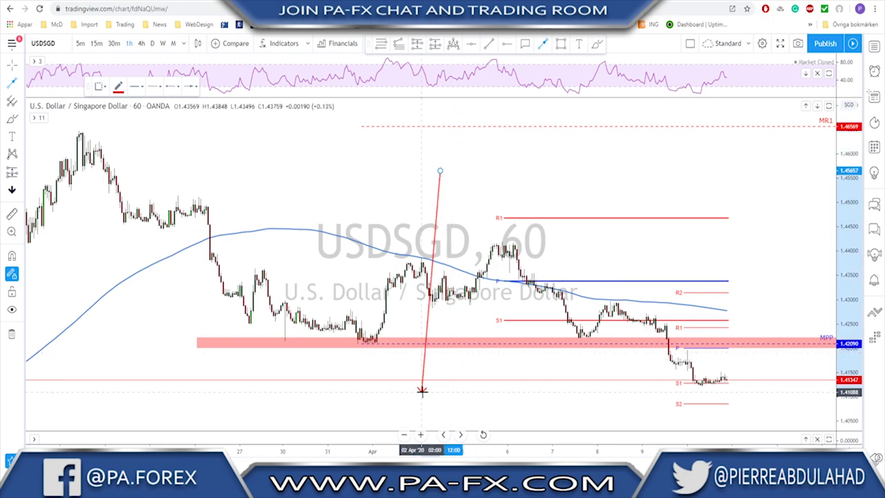
{"action": "mouse_move", "coordinate": [440, 401]}
{"action": "left_mouse_down"}
{"action": "mouse_move", "coordinate": [407, 414]}
{"action": "mouse_move", "coordinate": [453, 424]}
{"action": "left_mouse_up"}
{"action": "key", "text": "Escape"}
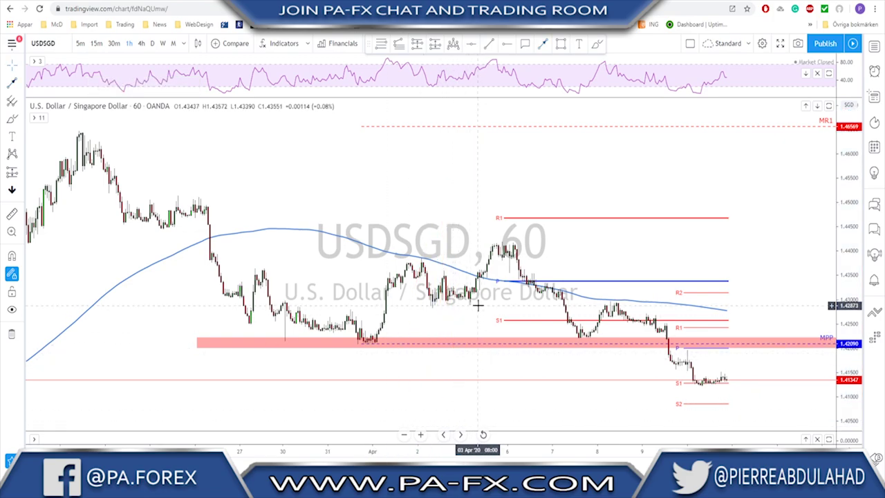
{"action": "scroll", "coordinate": [482, 276], "scroll_direction": "down", "scroll_amount": 1}
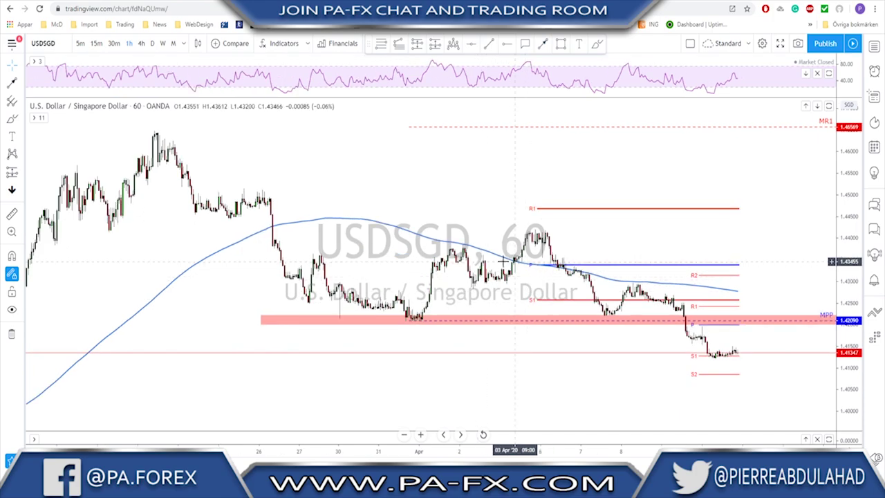